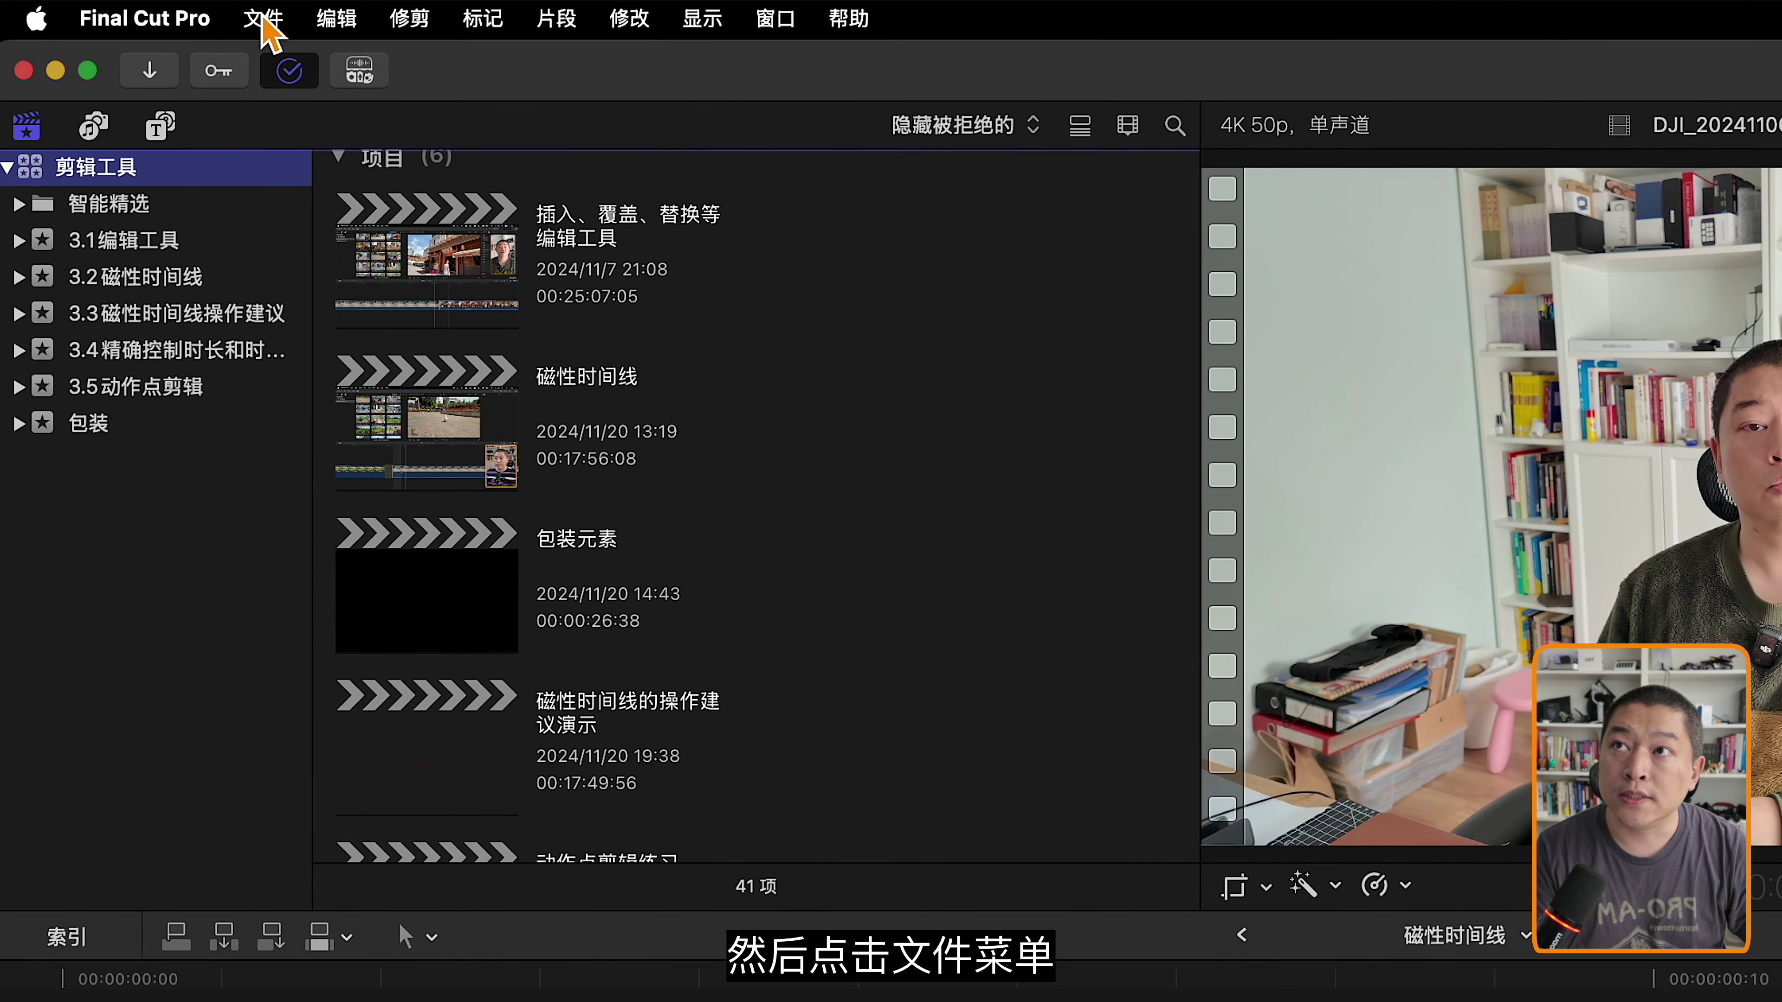
Select events 3.1, 3.2 and 3.3 together in the Libraries sidebar to show only their items
left_click(263, 19)
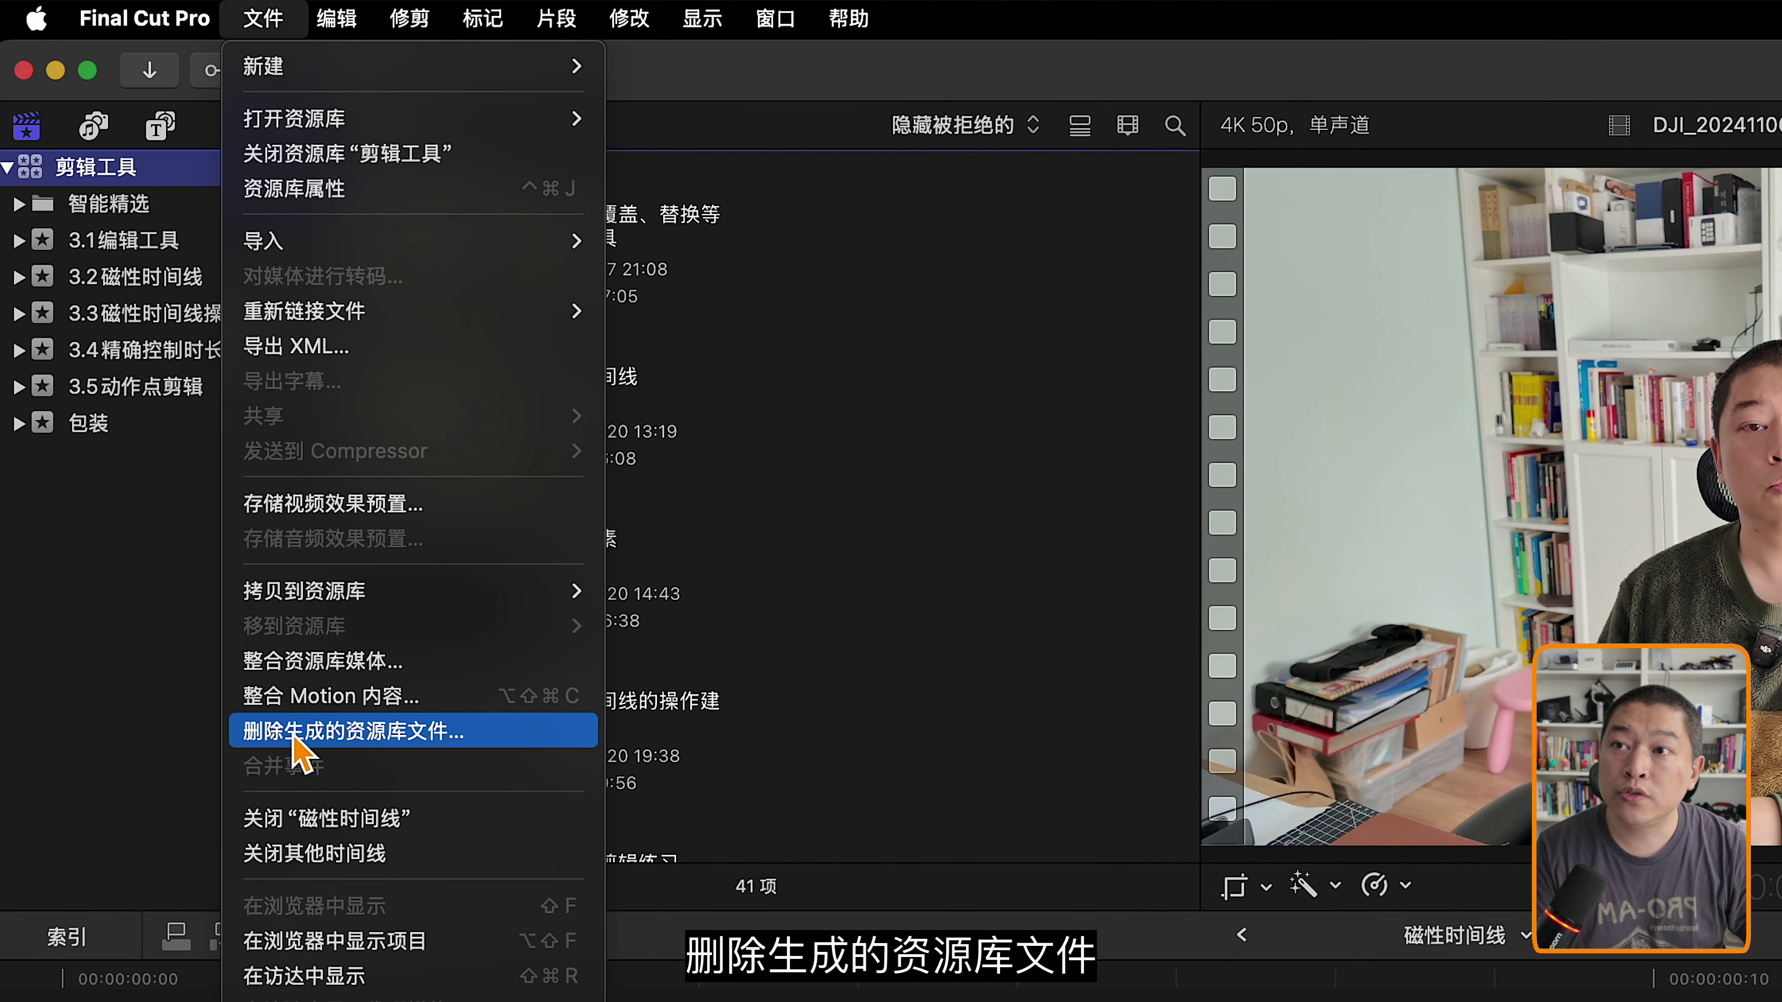
key("Escape")
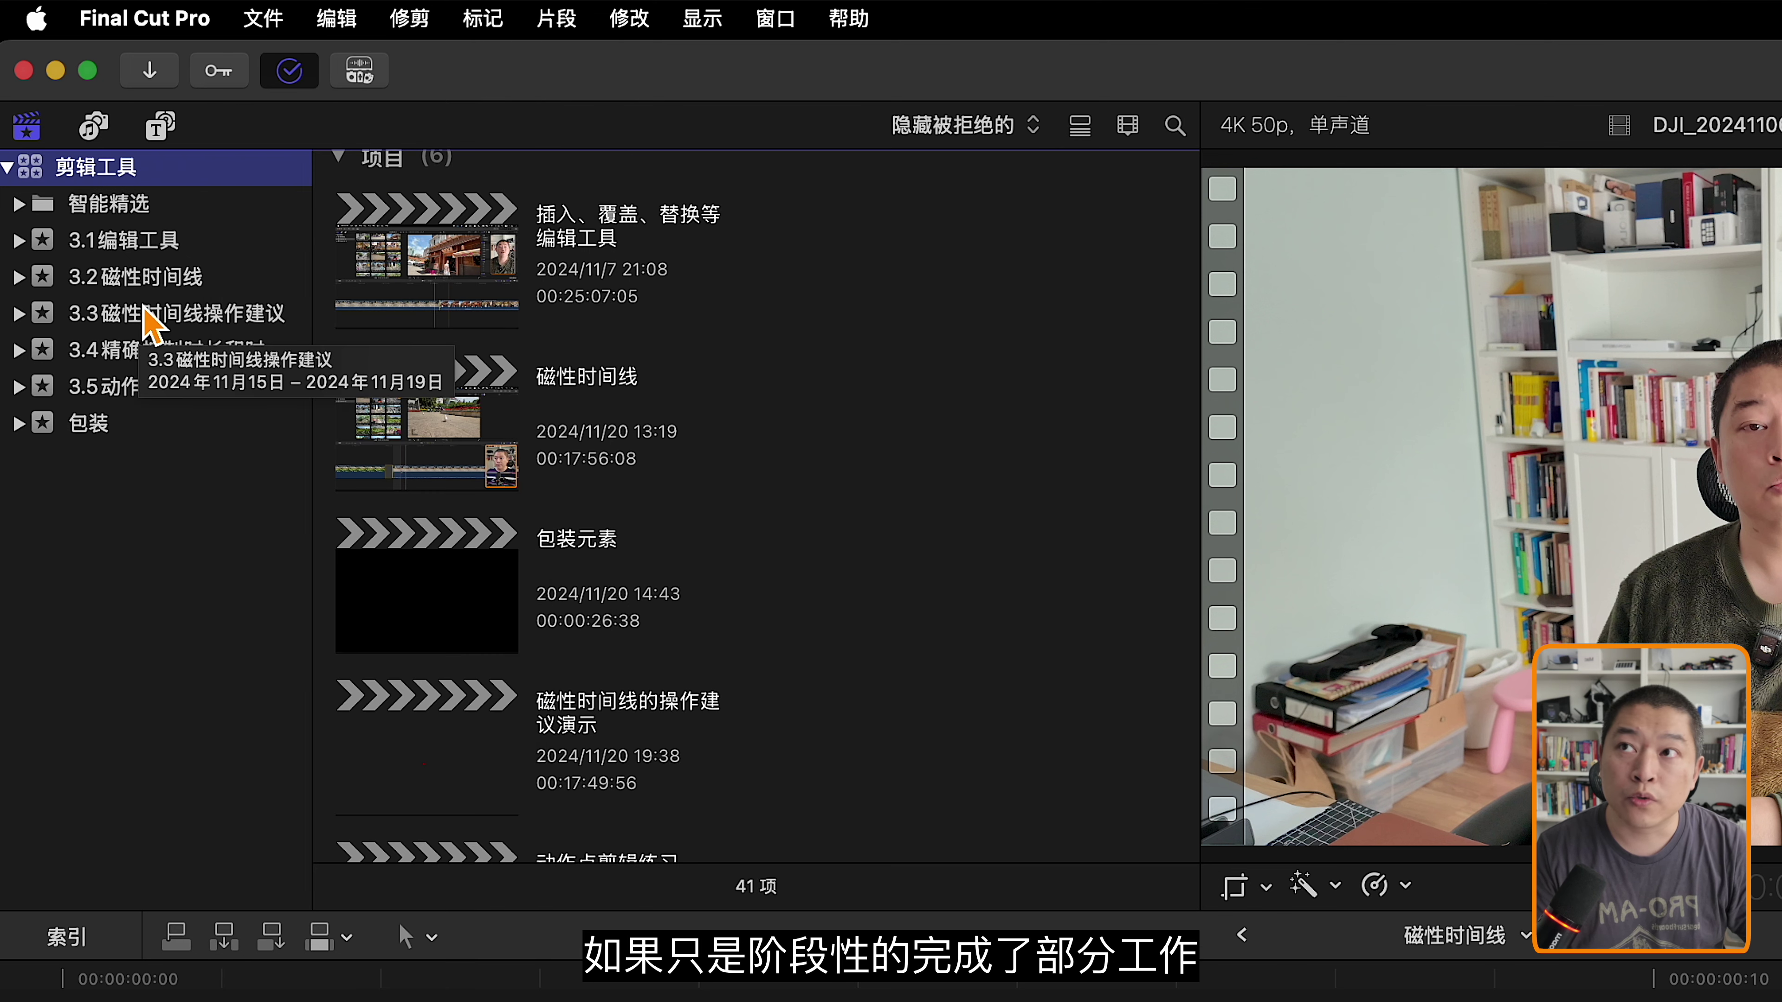
left_click_drag(130, 244, 132, 317)
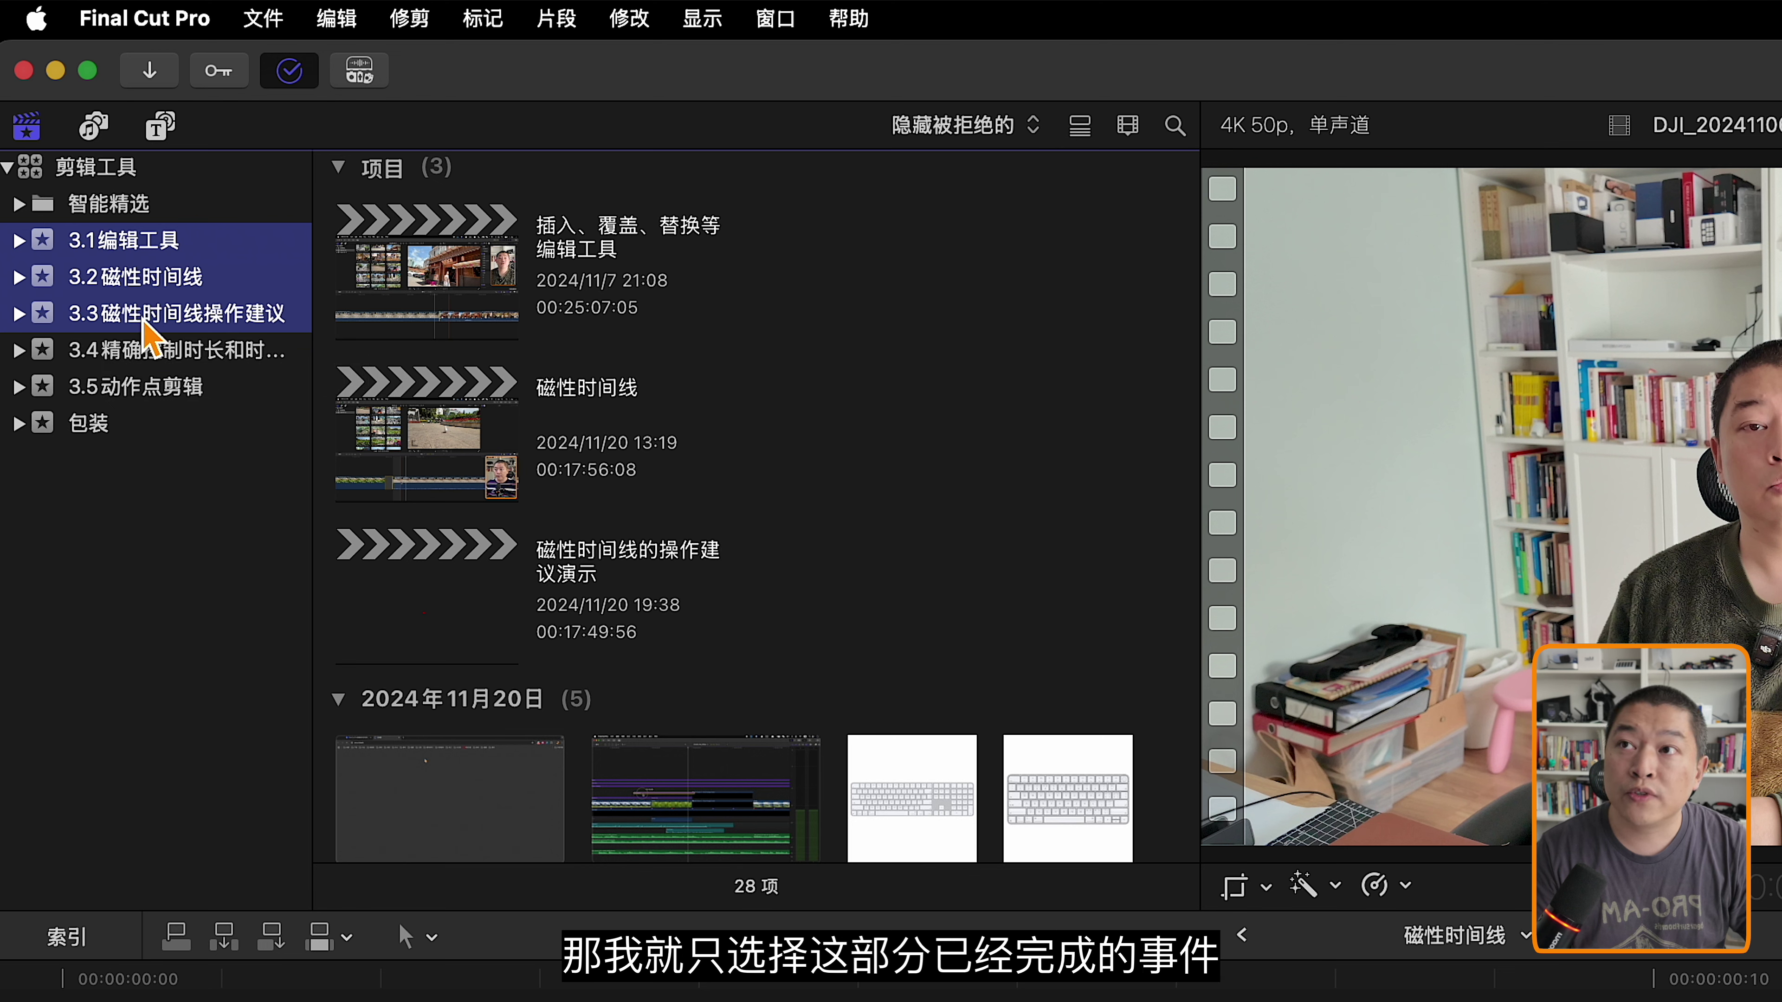
Choose Delete Generated Event Files for the three selected events from the File menu
left_click(264, 20)
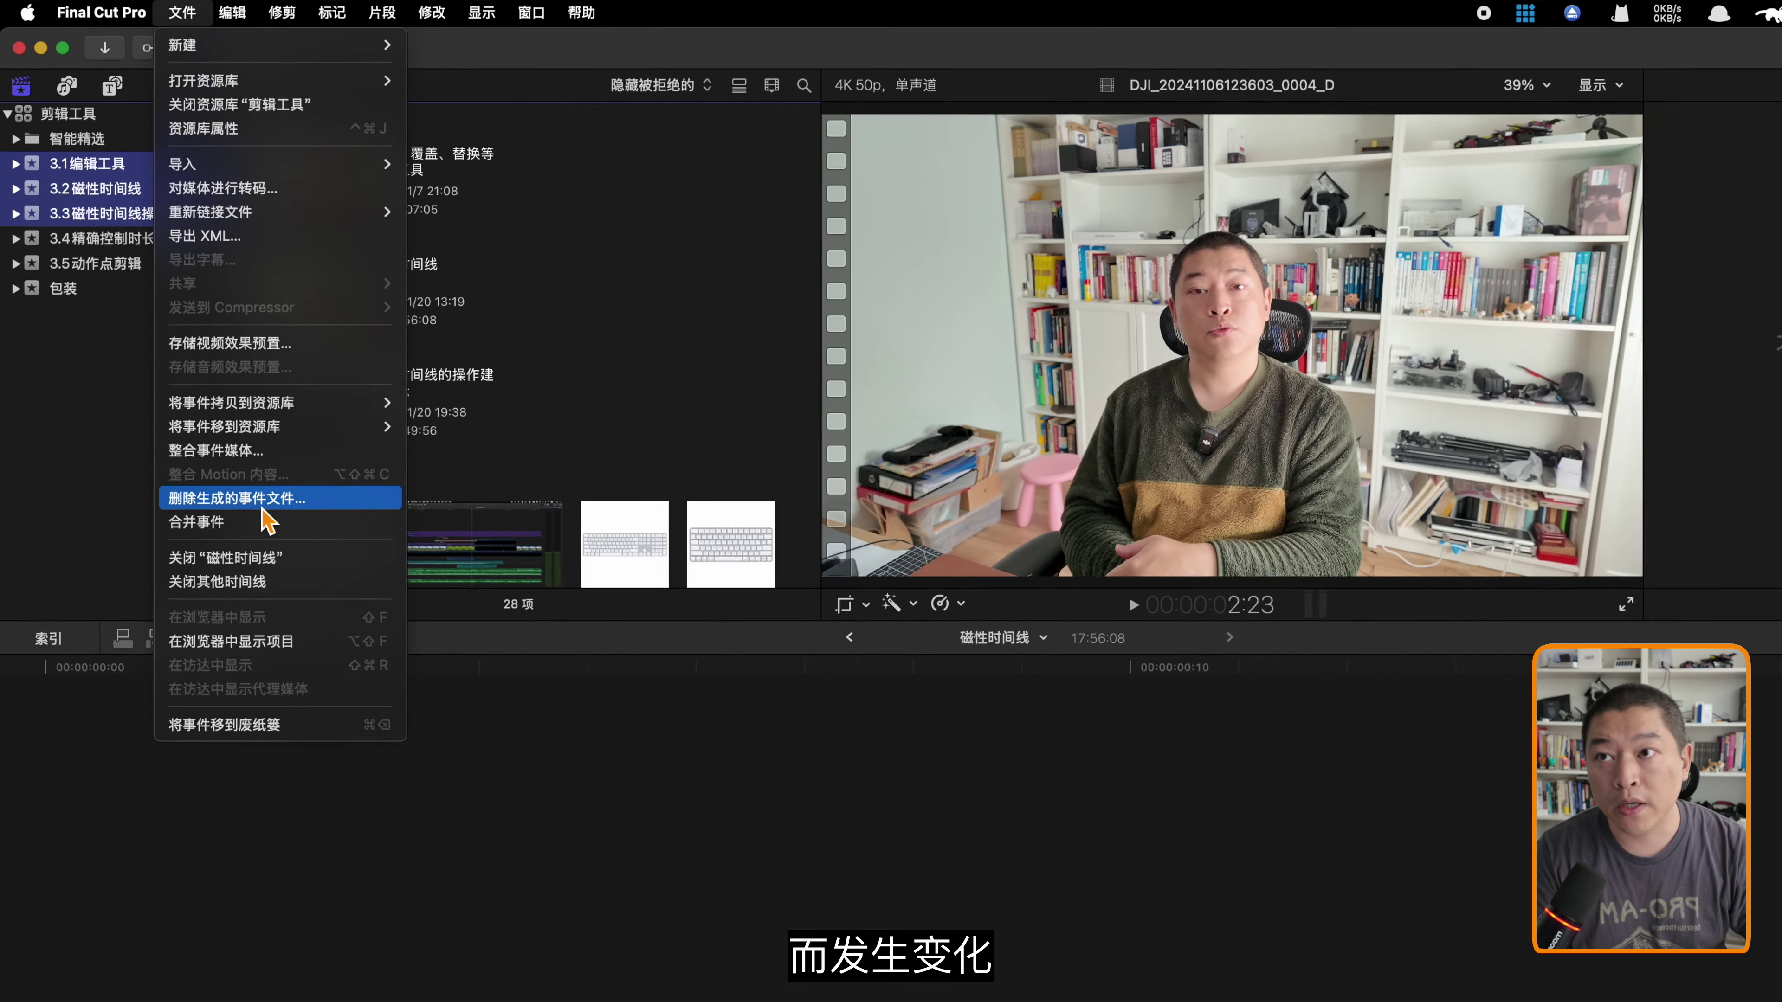
left_click(379, 737)
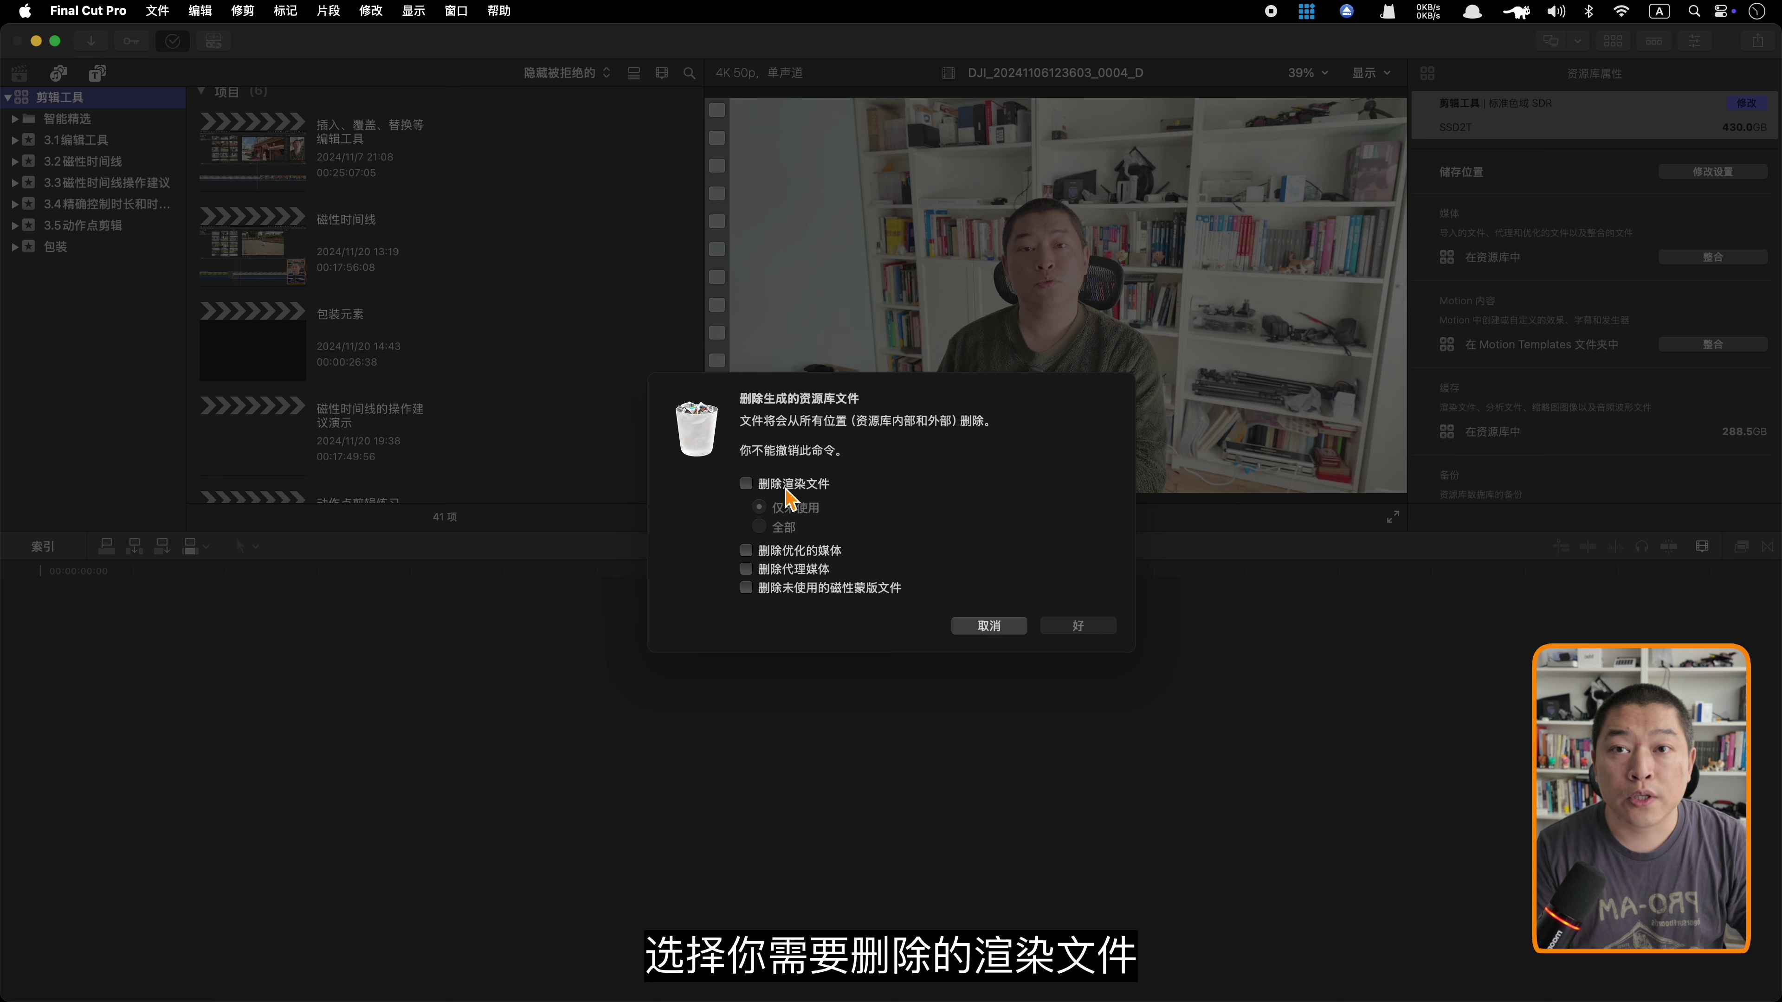
Mark all render files, optimized media, proxy media and unused magnetic mask files for deletion
left_click(775, 485)
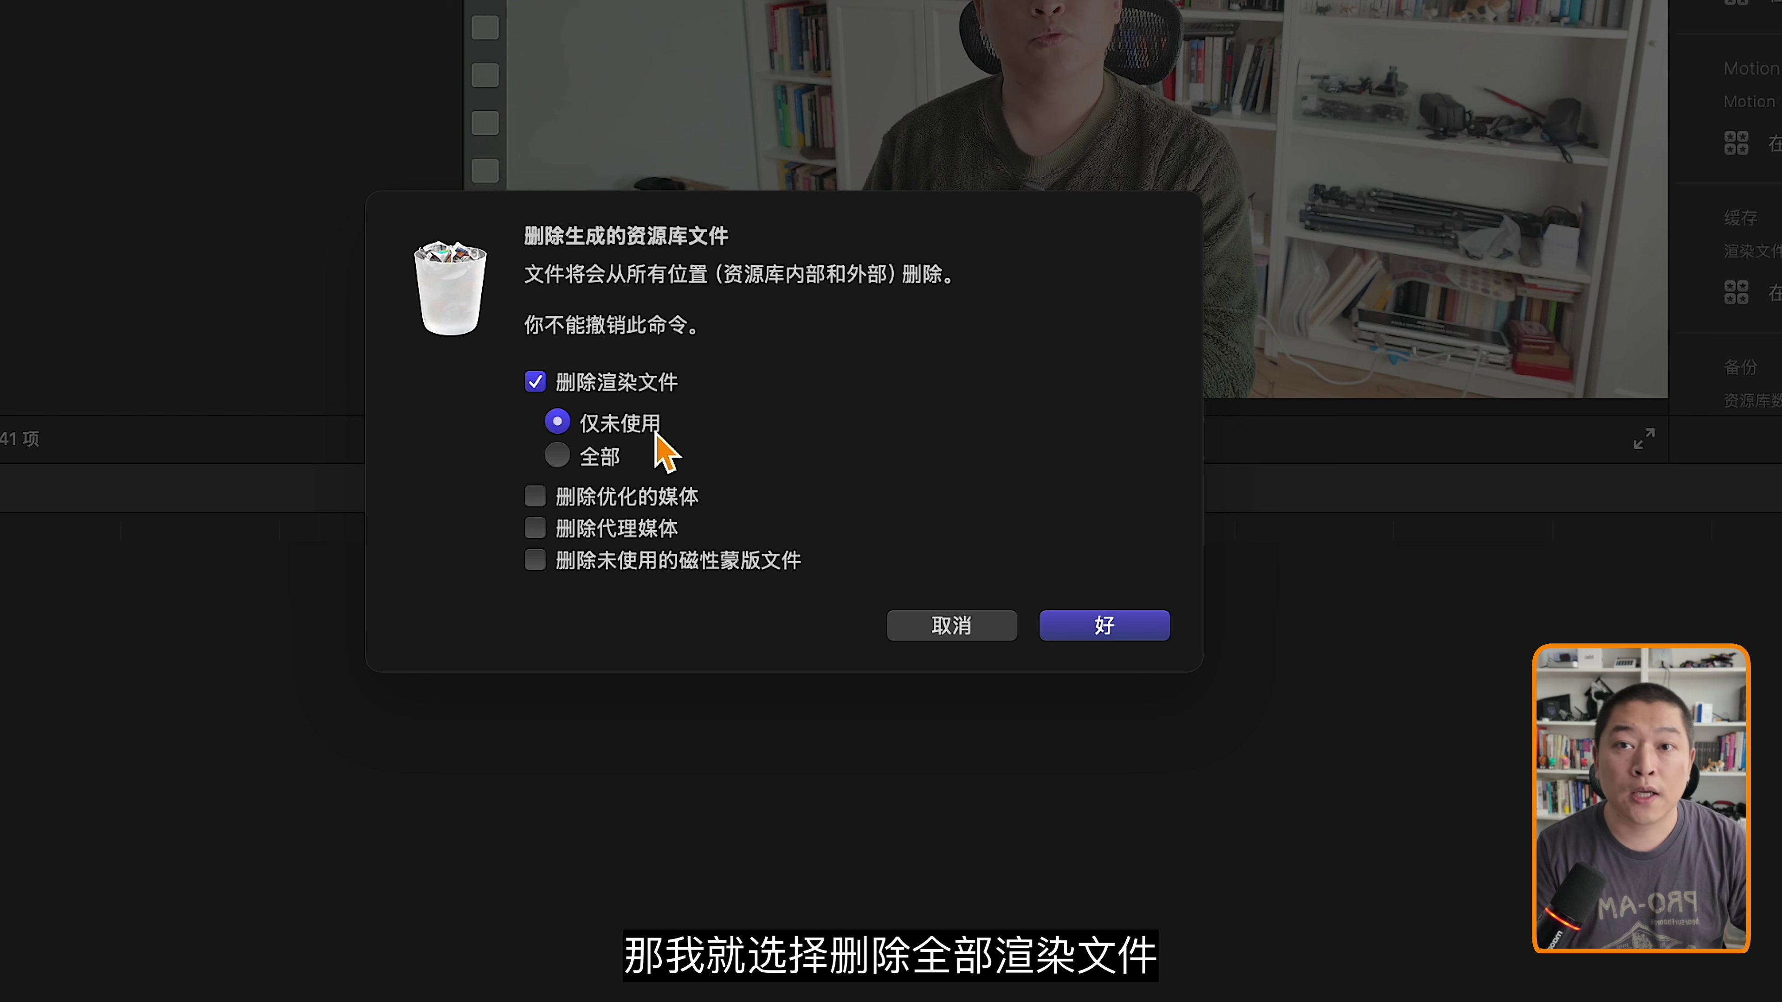
left_click(602, 463)
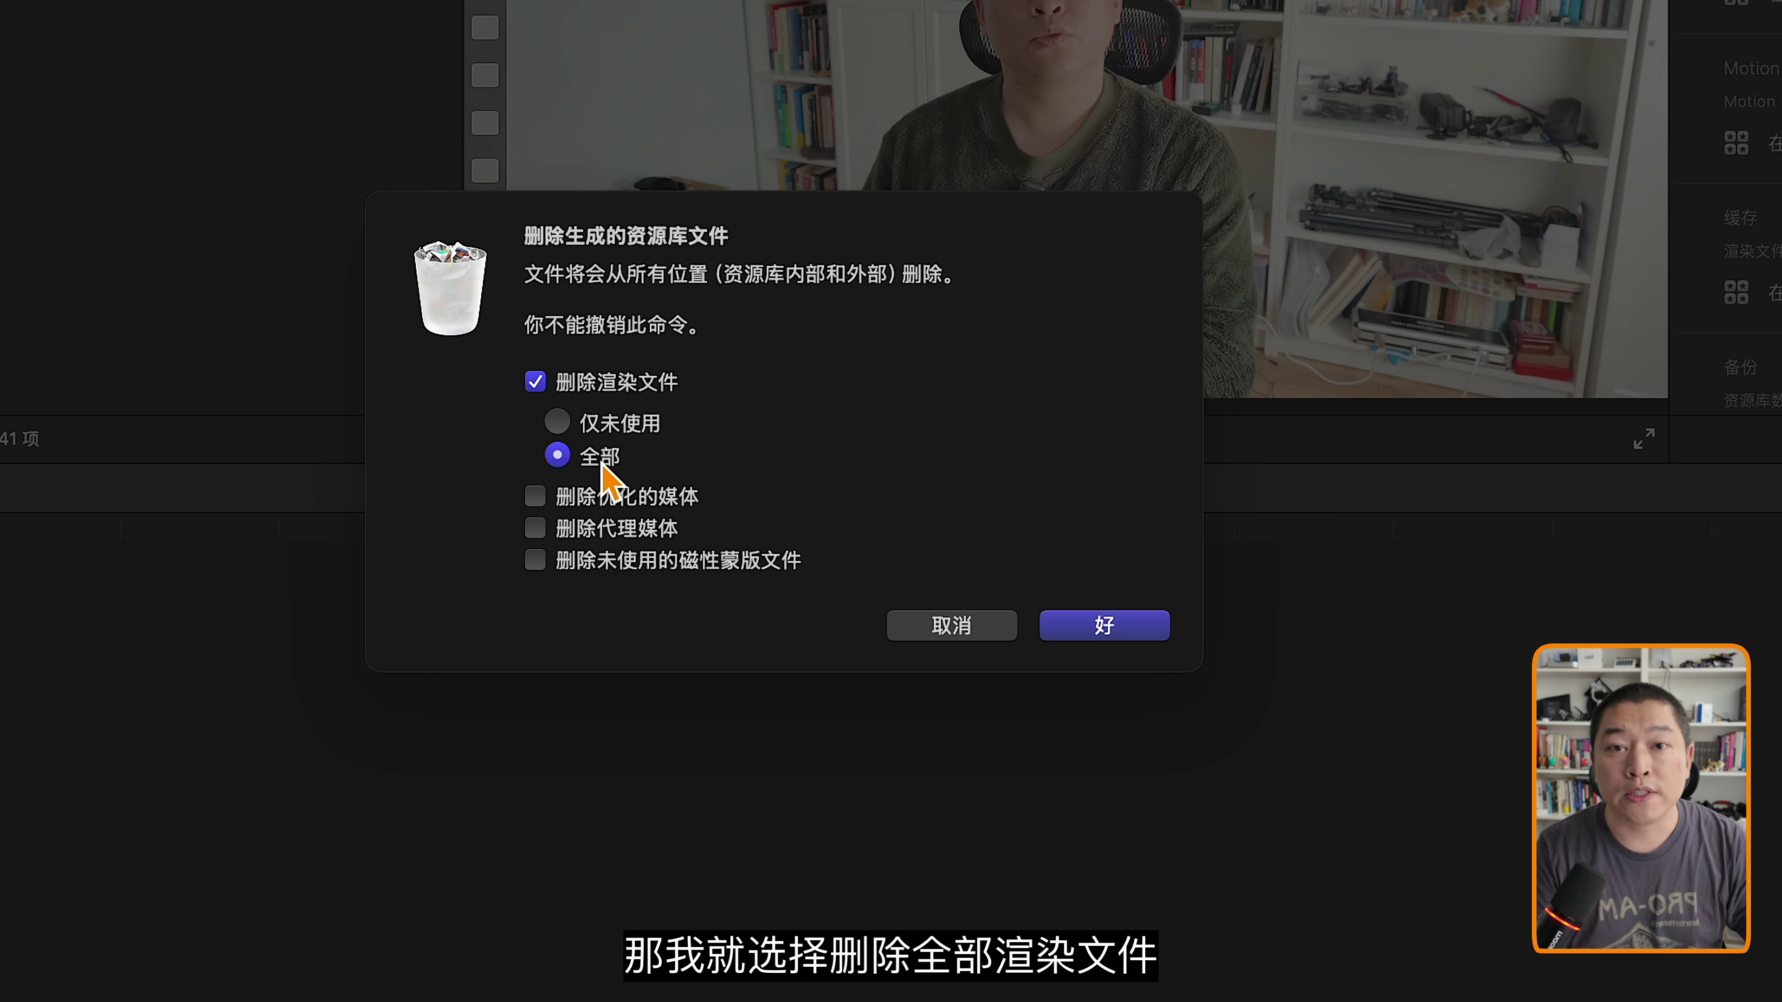
left_click(582, 503)
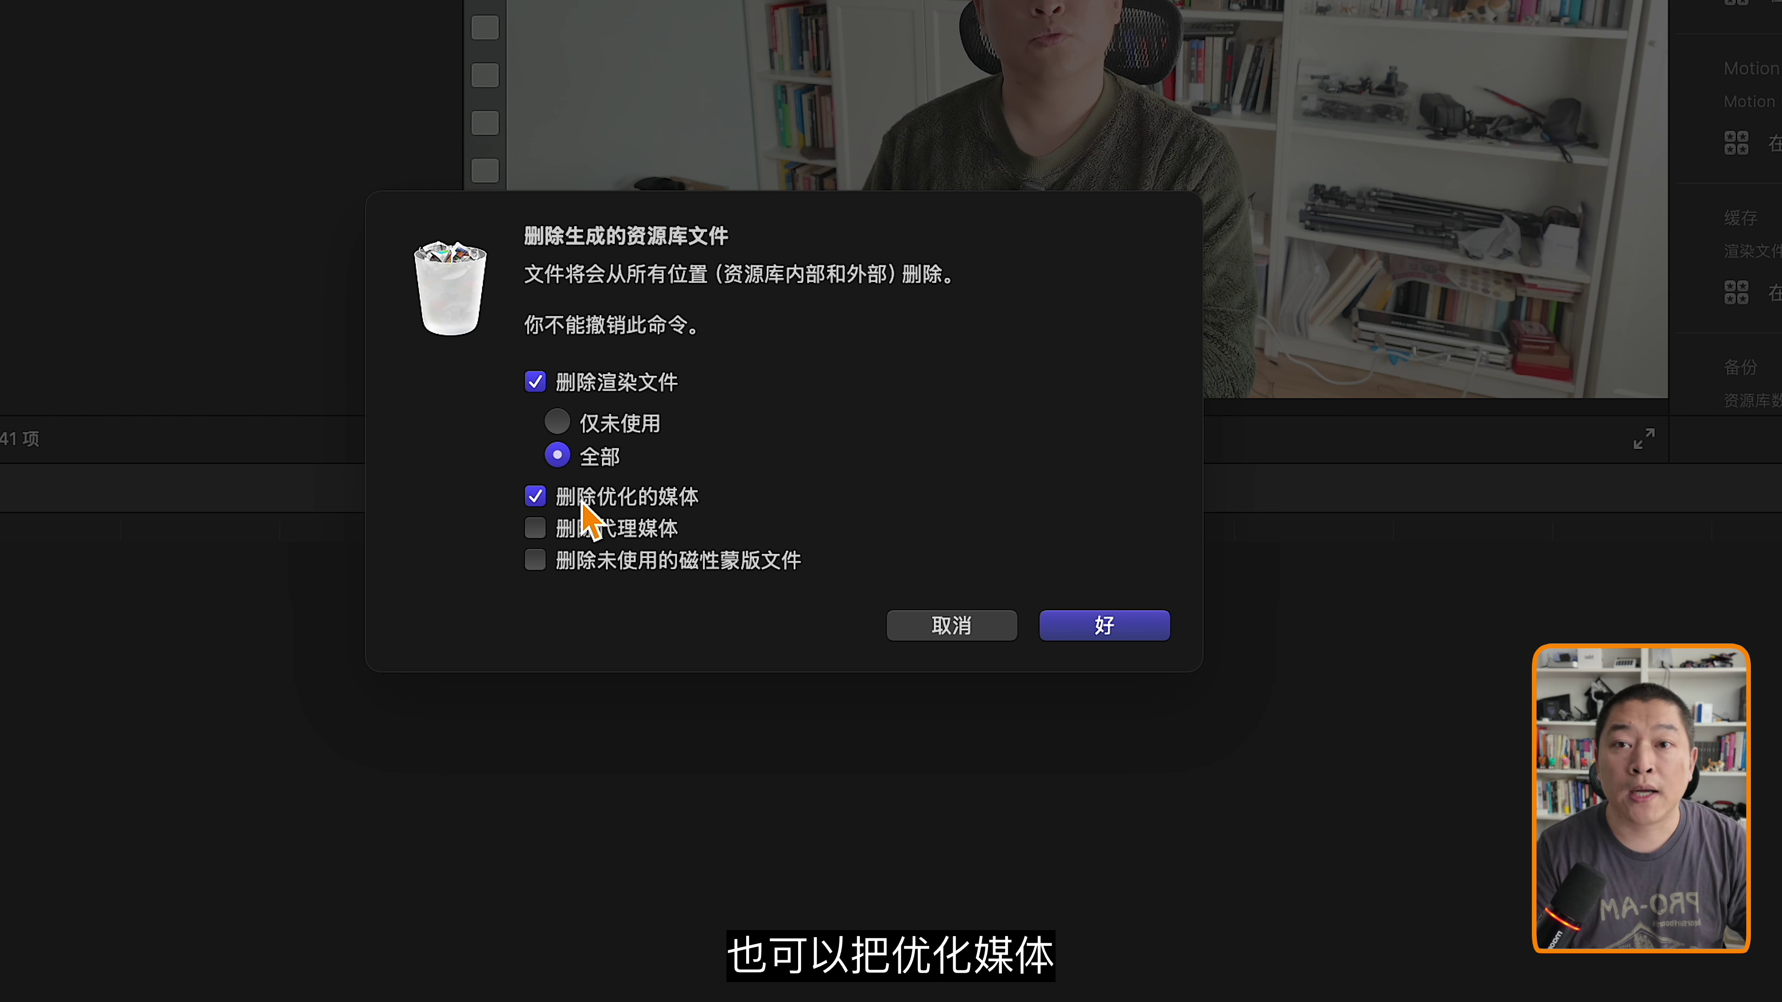
left_click(576, 527)
left_click(561, 574)
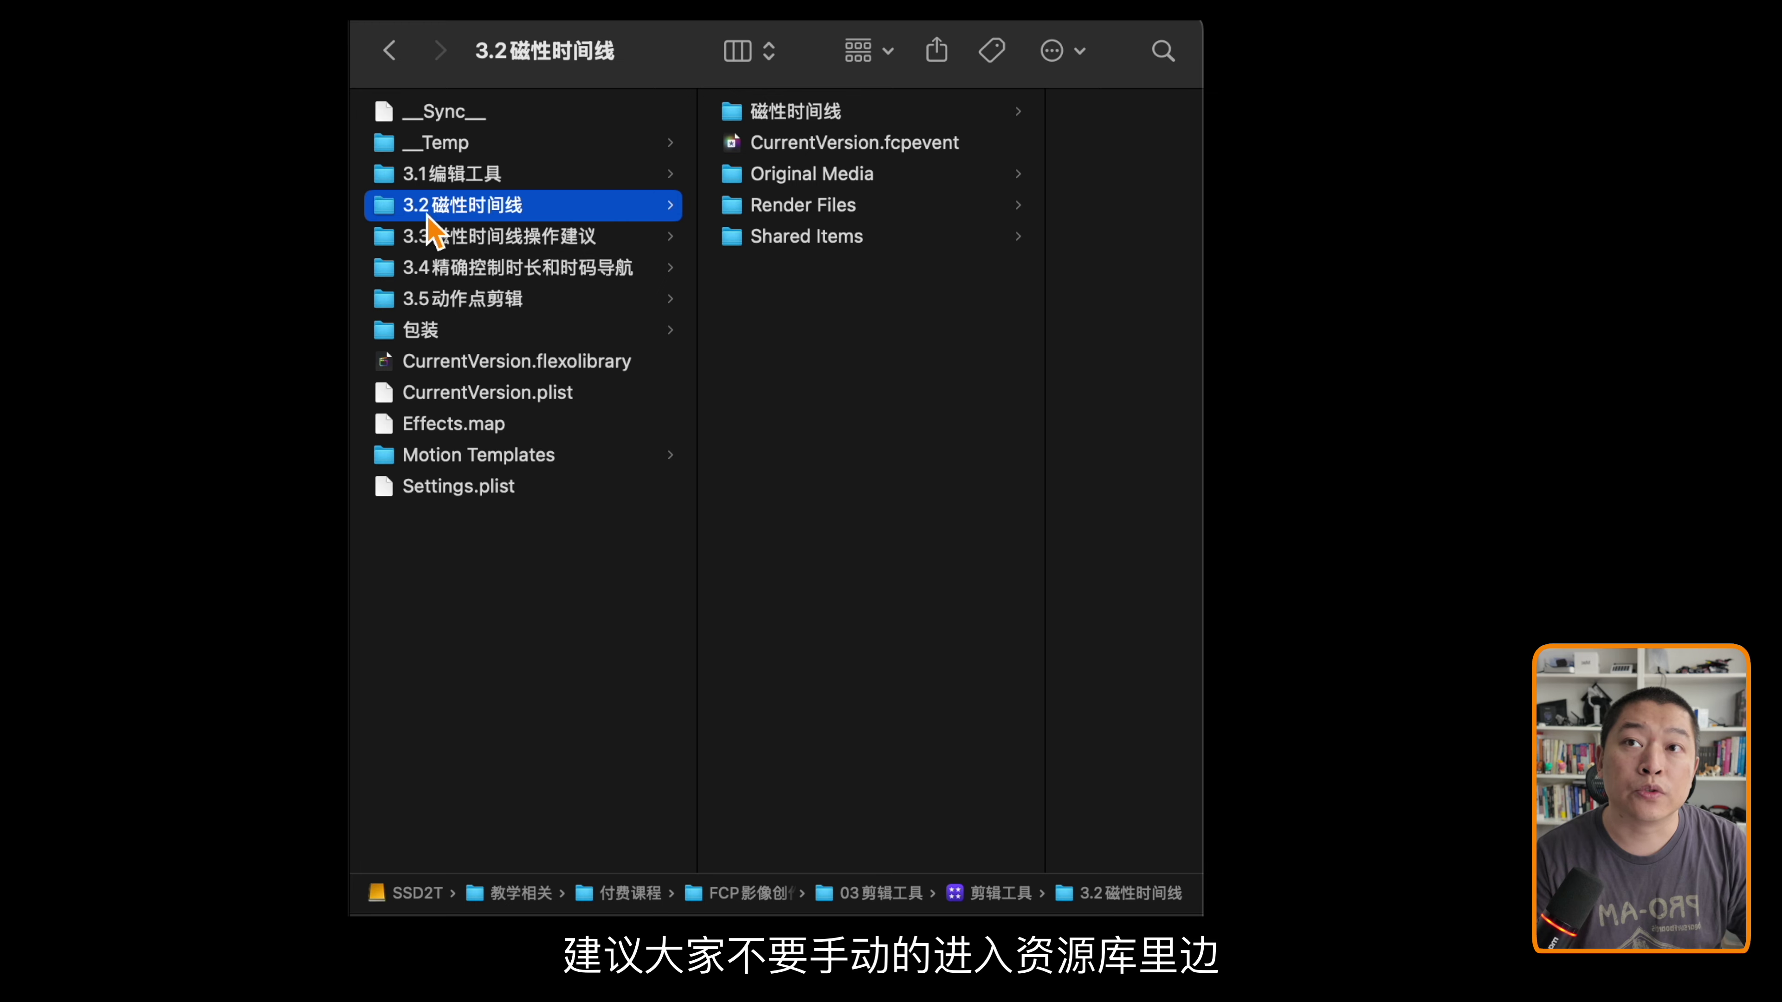
Look inside the Render Files folder of event 3.2磁性时间线, then return to the event folder
left_click(790, 211)
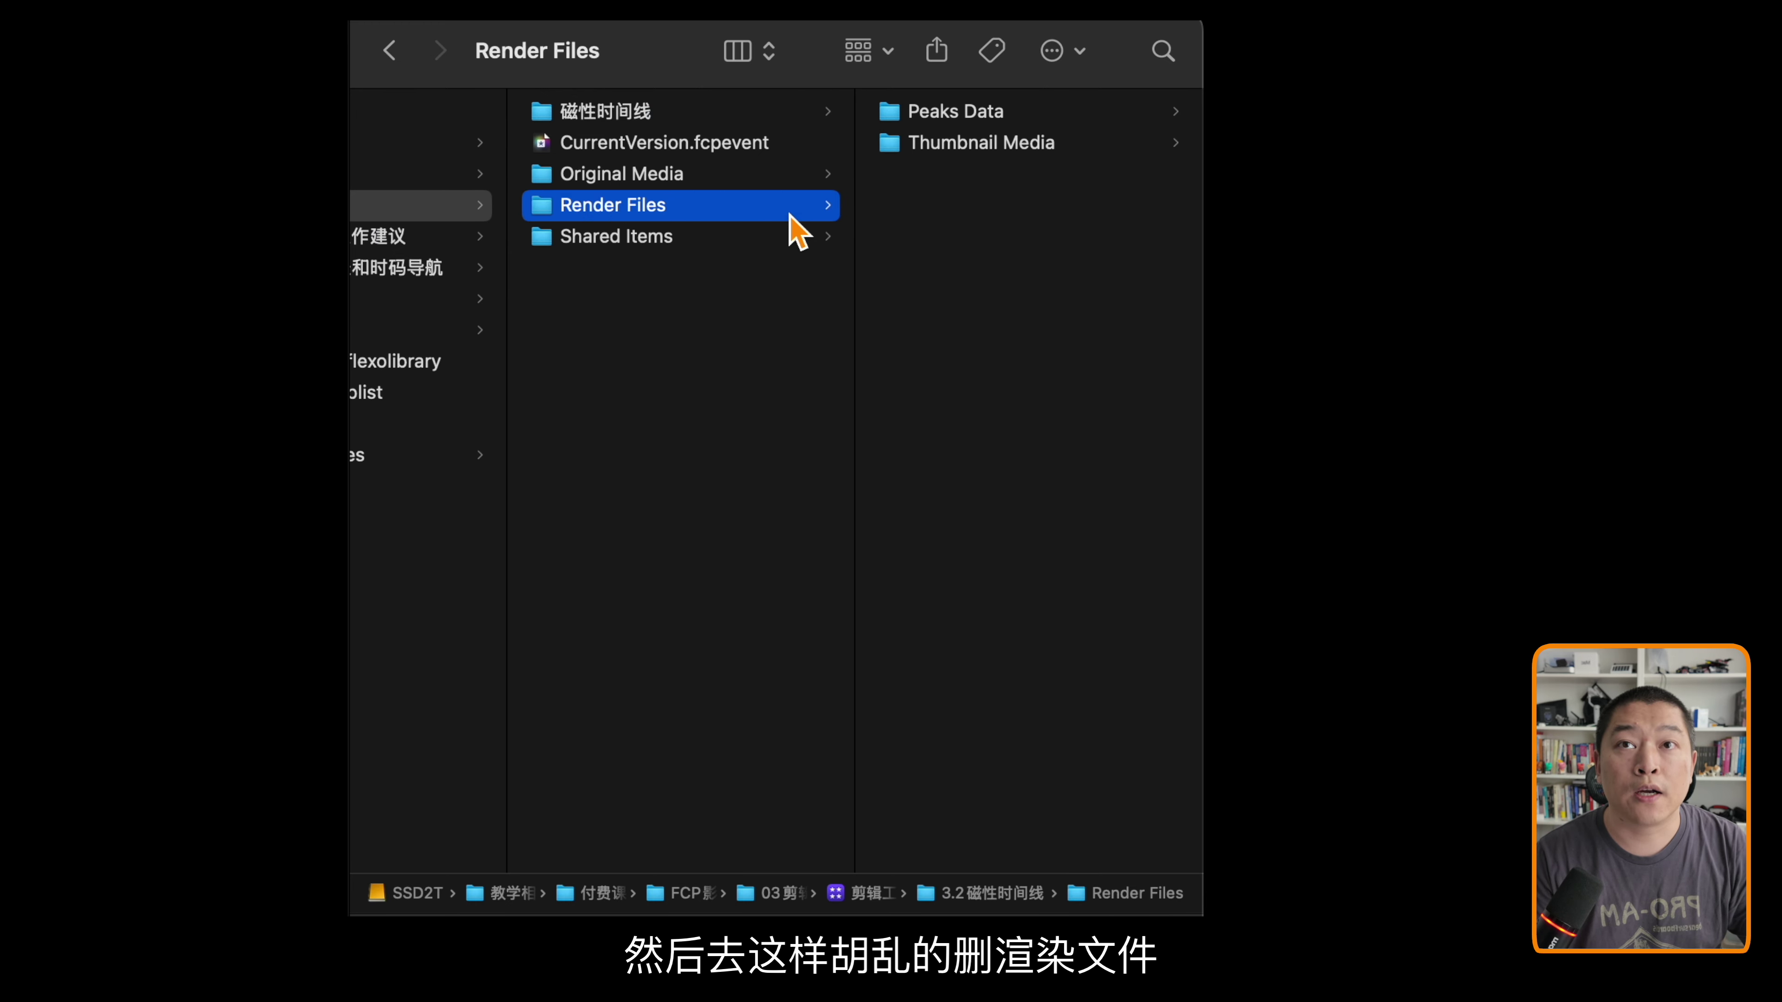
scroll(962, 333, "left", 3)
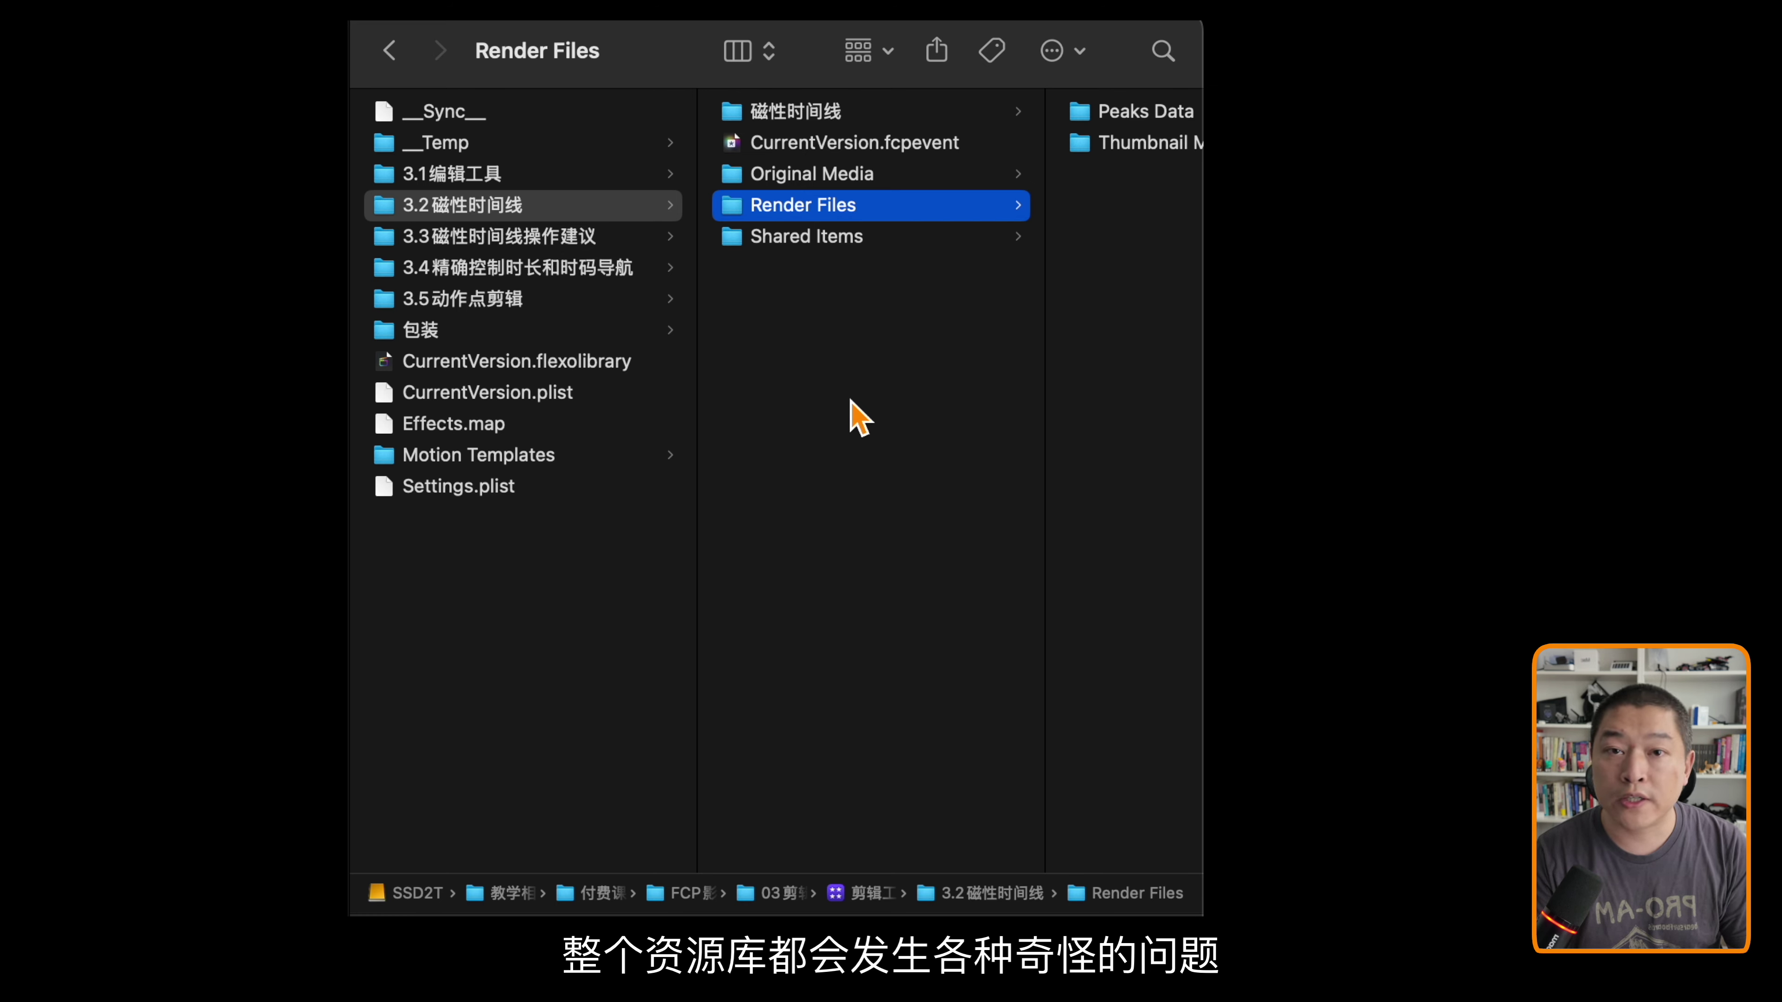
left_click(583, 598)
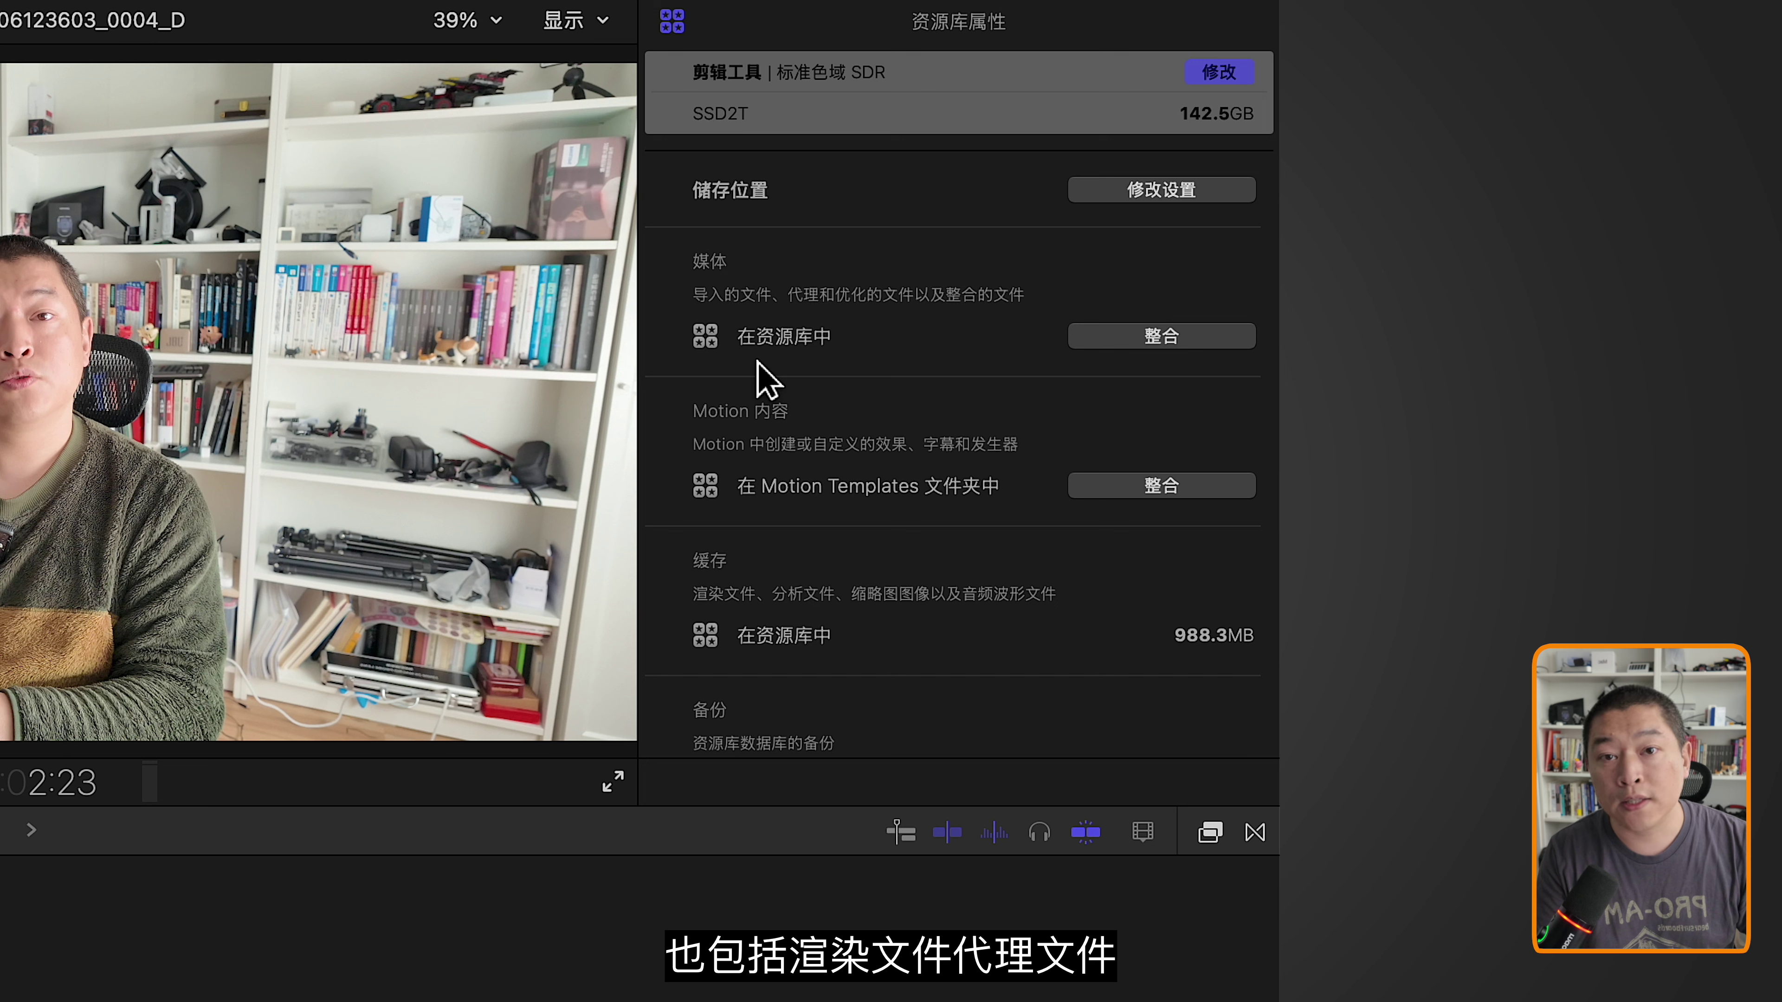
scroll(807, 485, "down", 3)
scroll(807, 481, "down", 2)
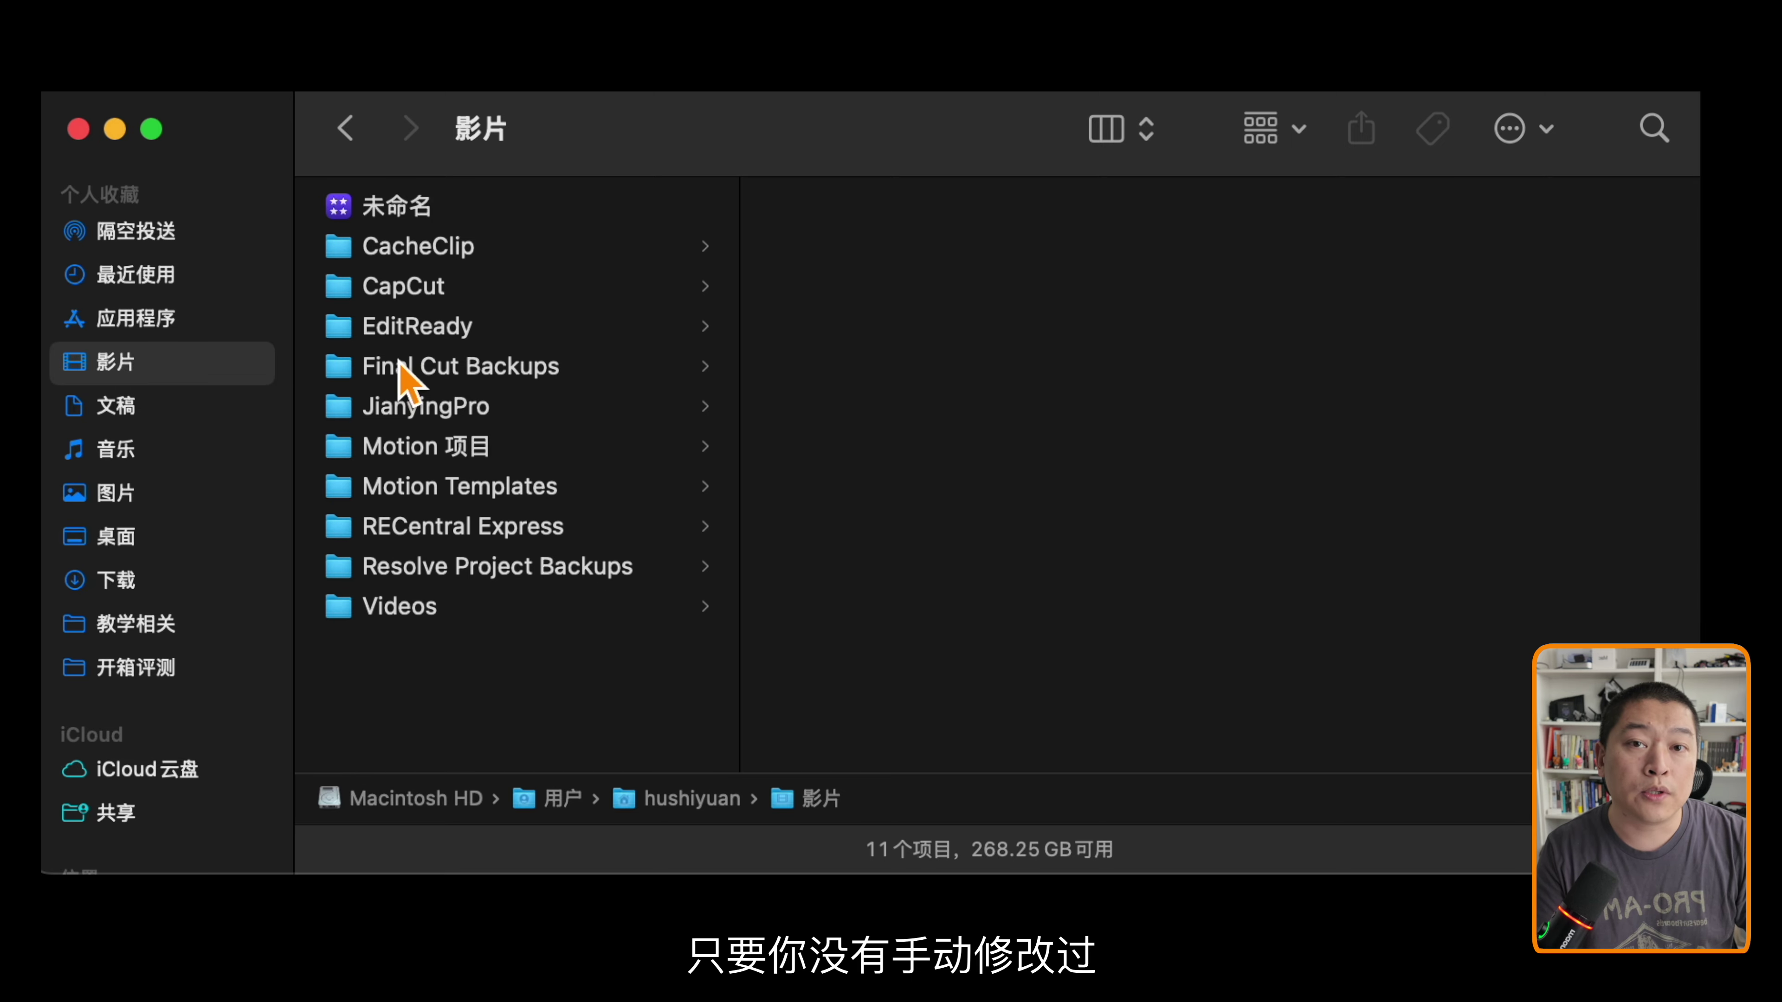
Open Final Cut Backups in Movies and Get Info, showing 237 items totalling 3.61 GB
left_click(419, 379)
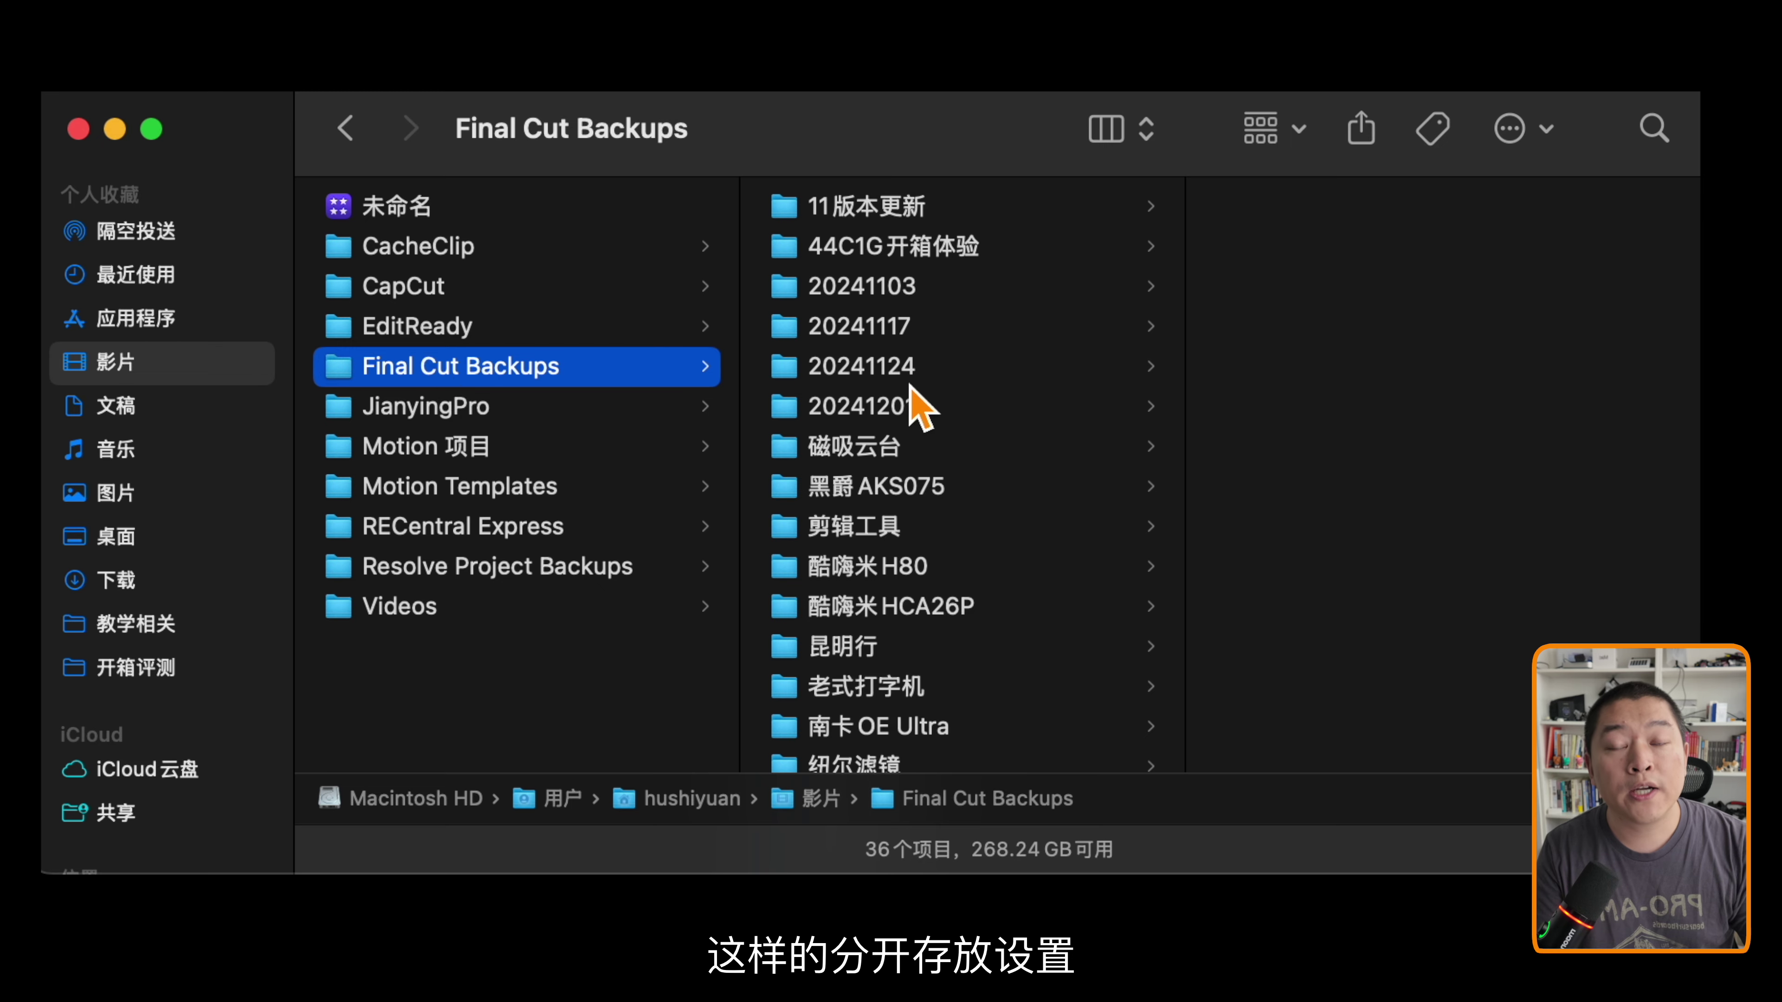
scroll(912, 635, "down", 10)
scroll(911, 635, "down", 3)
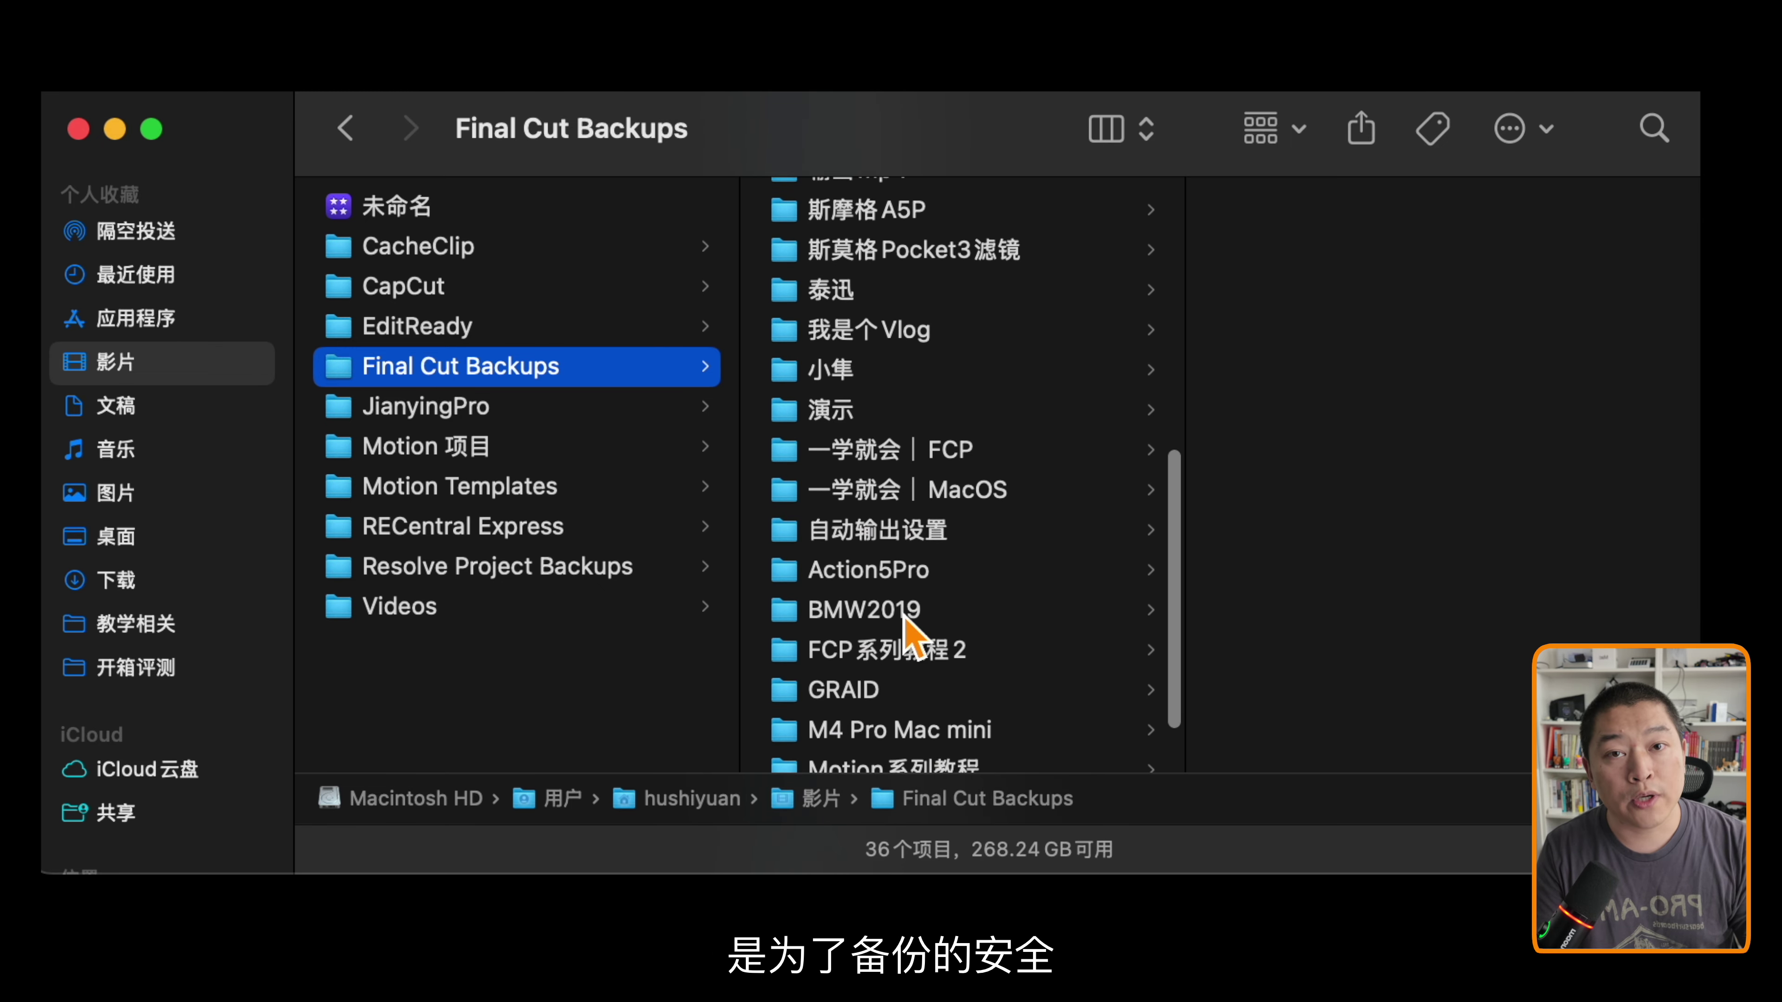
scroll(912, 635, "down", 2)
scroll(912, 635, "up", 10)
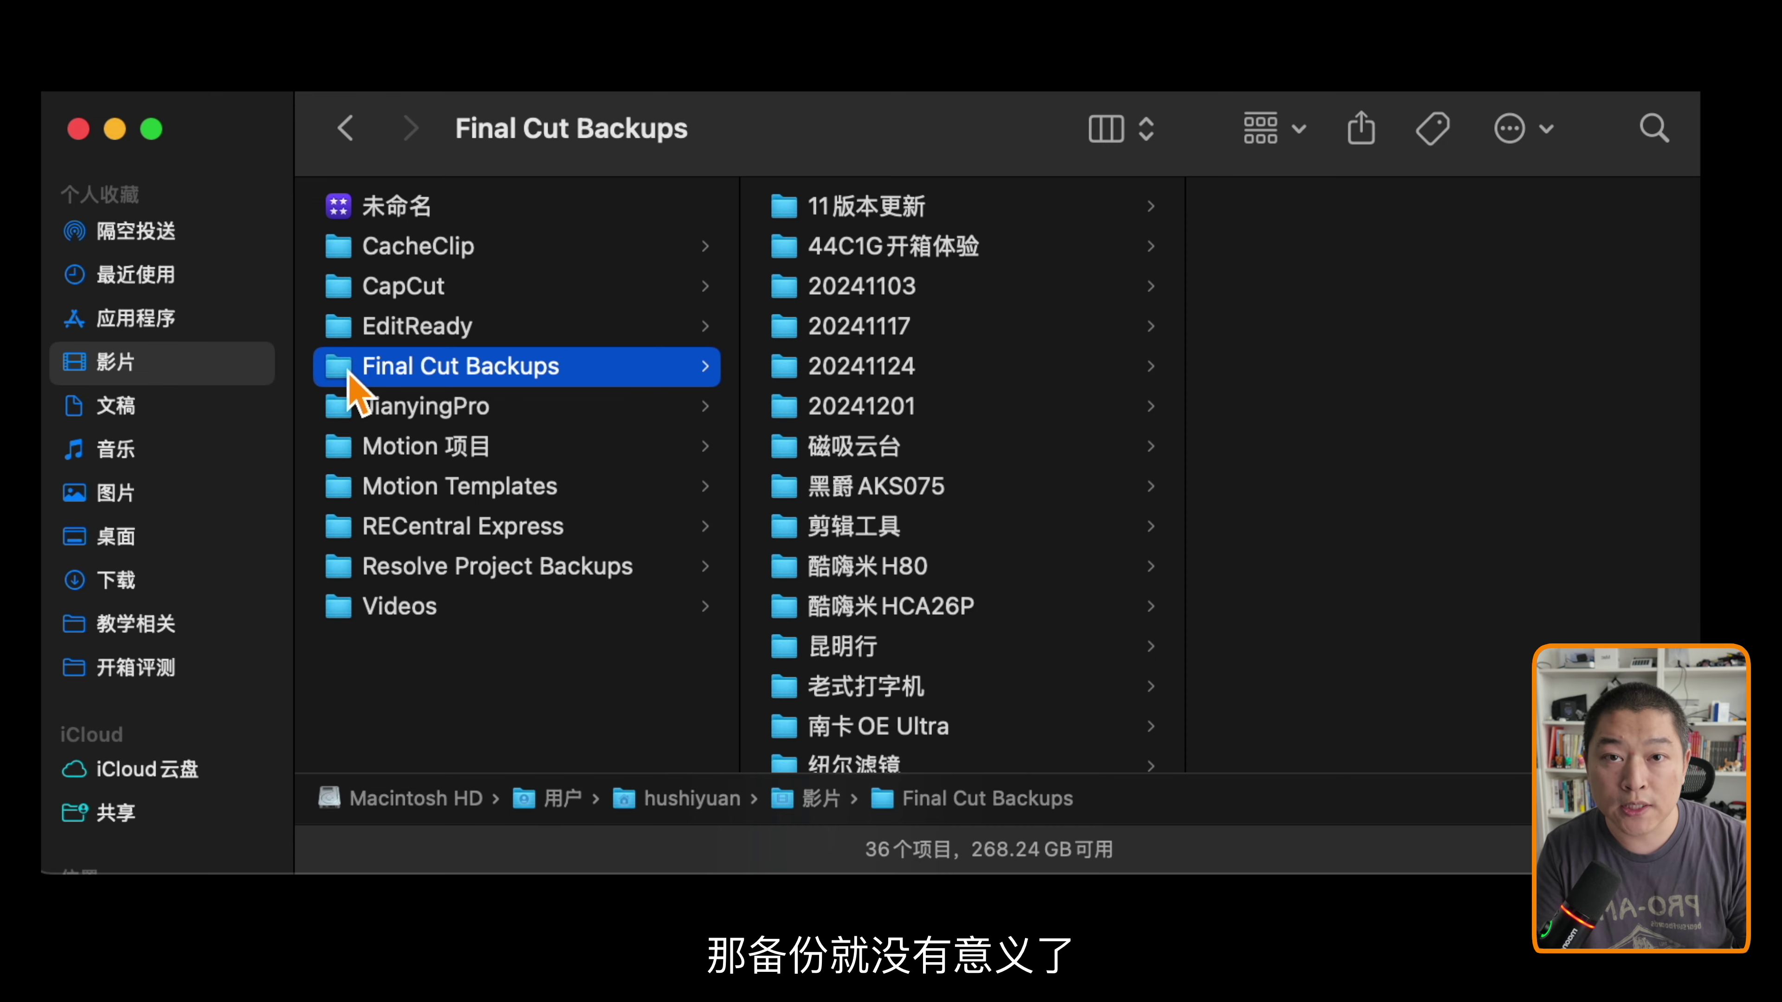
key("super+i")
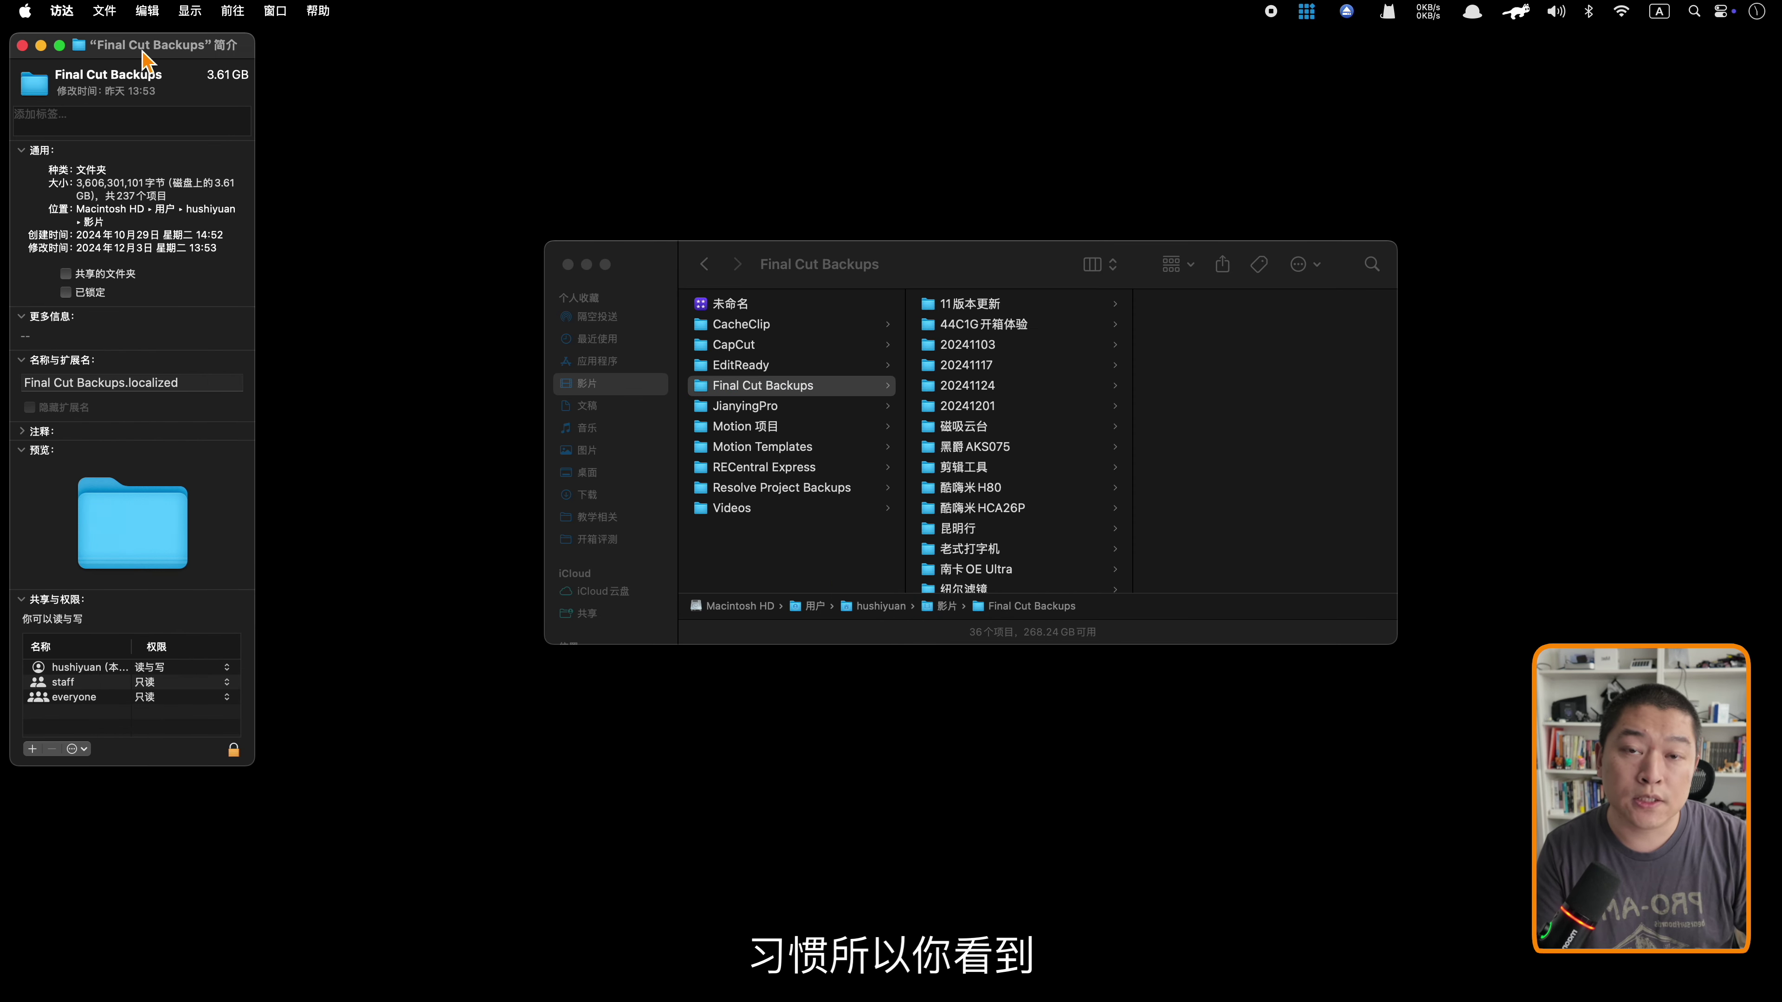
Move the Final Cut Backups info window to the centre, beside the Finder window
mouse_move(140, 39)
left_mouse_down()
mouse_move(898, 231)
mouse_move(1243, 204)
left_mouse_up()
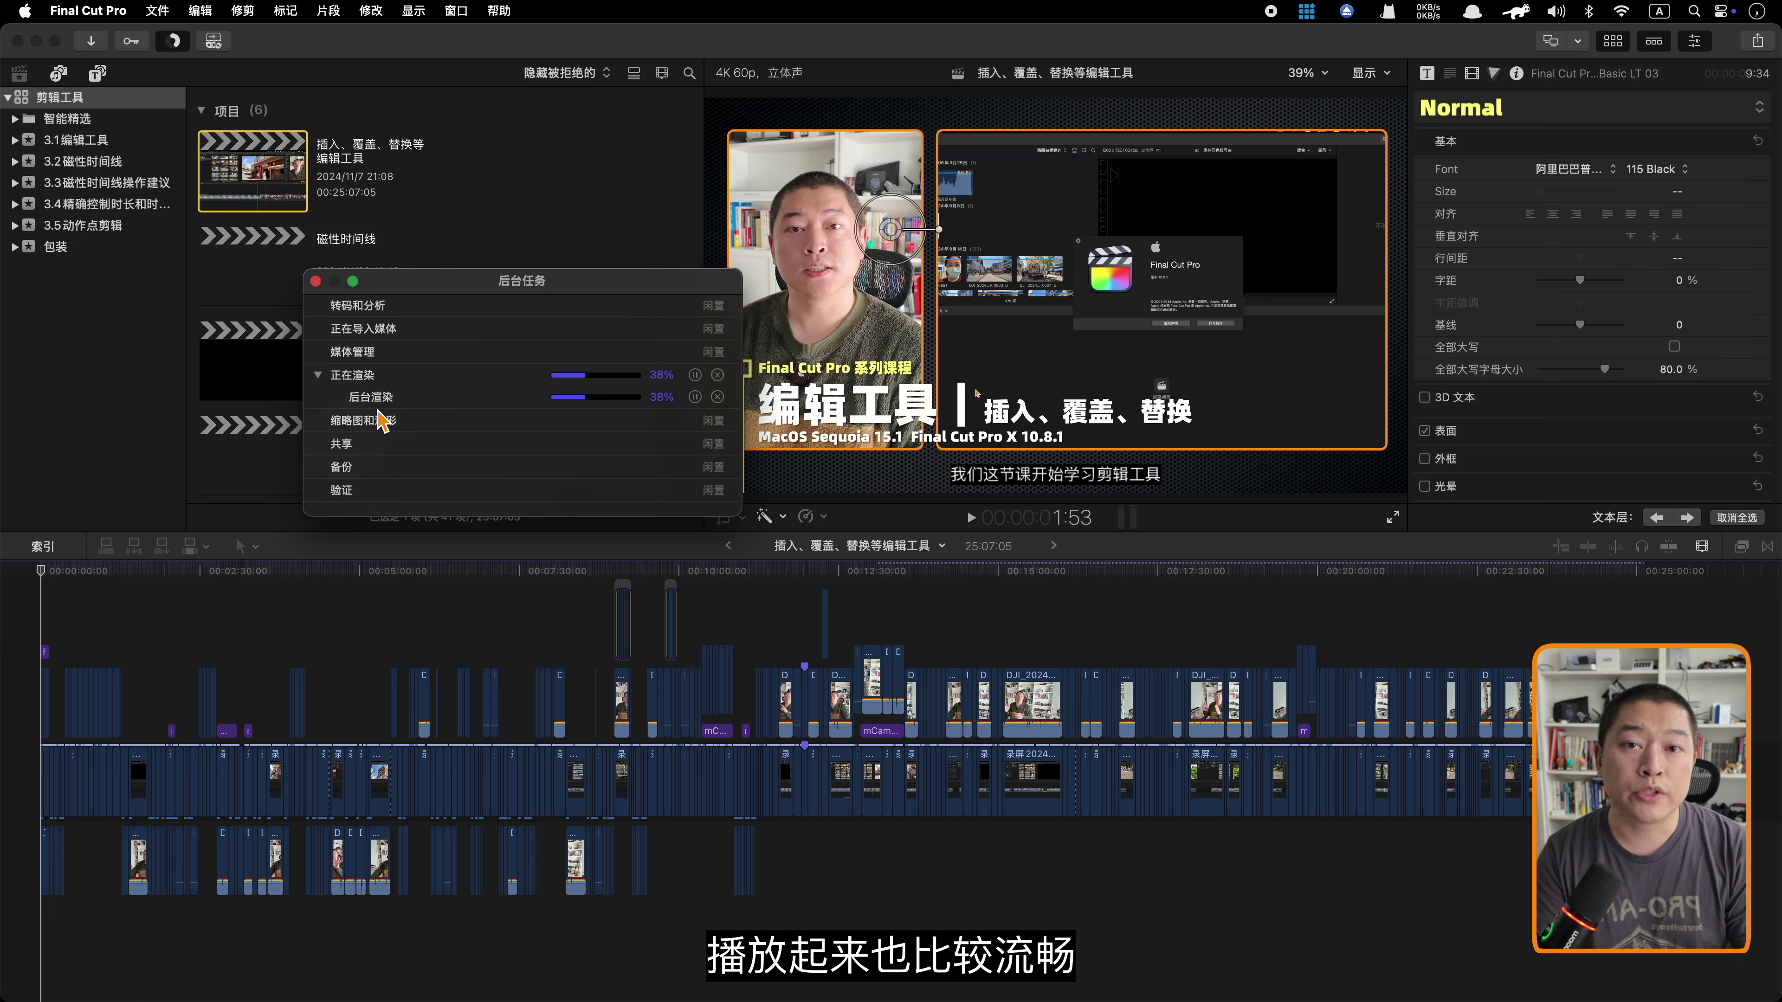
Pause the Background Render task at 38% in the Background Tasks window
left_click(88, 10)
left_click(77, 50)
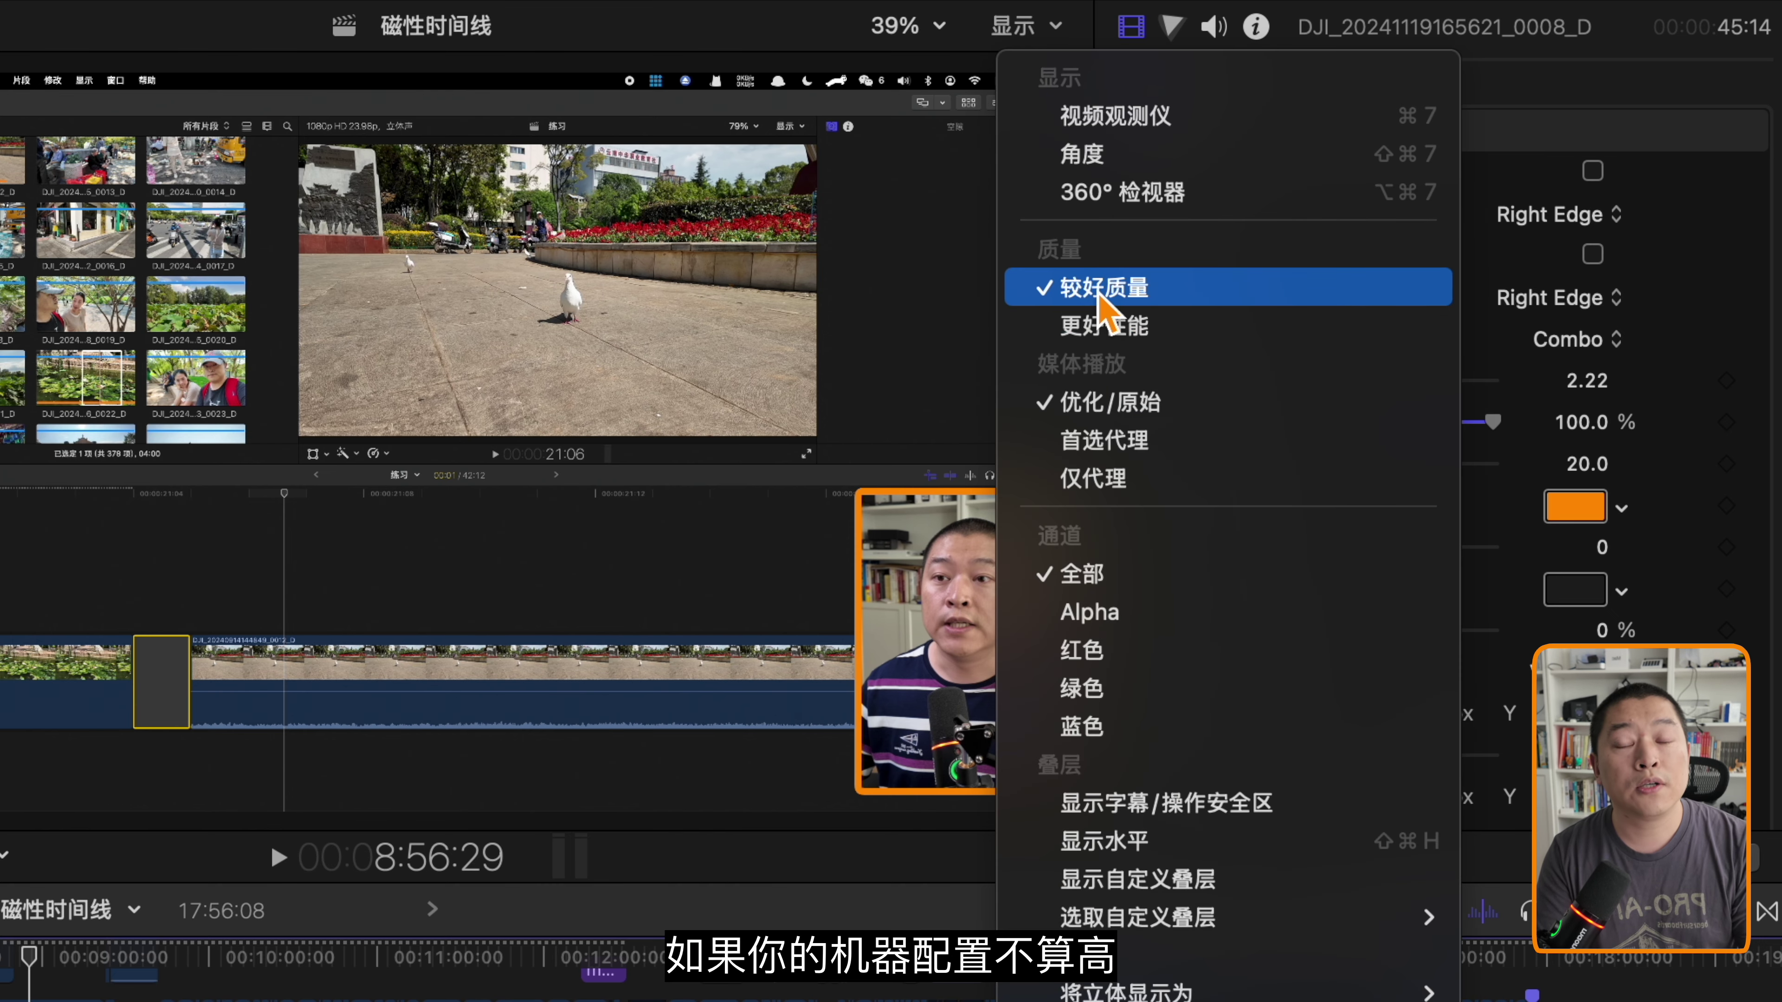
Change viewer playback quality to Better Performance and review the quality choices again
left_click(1065, 339)
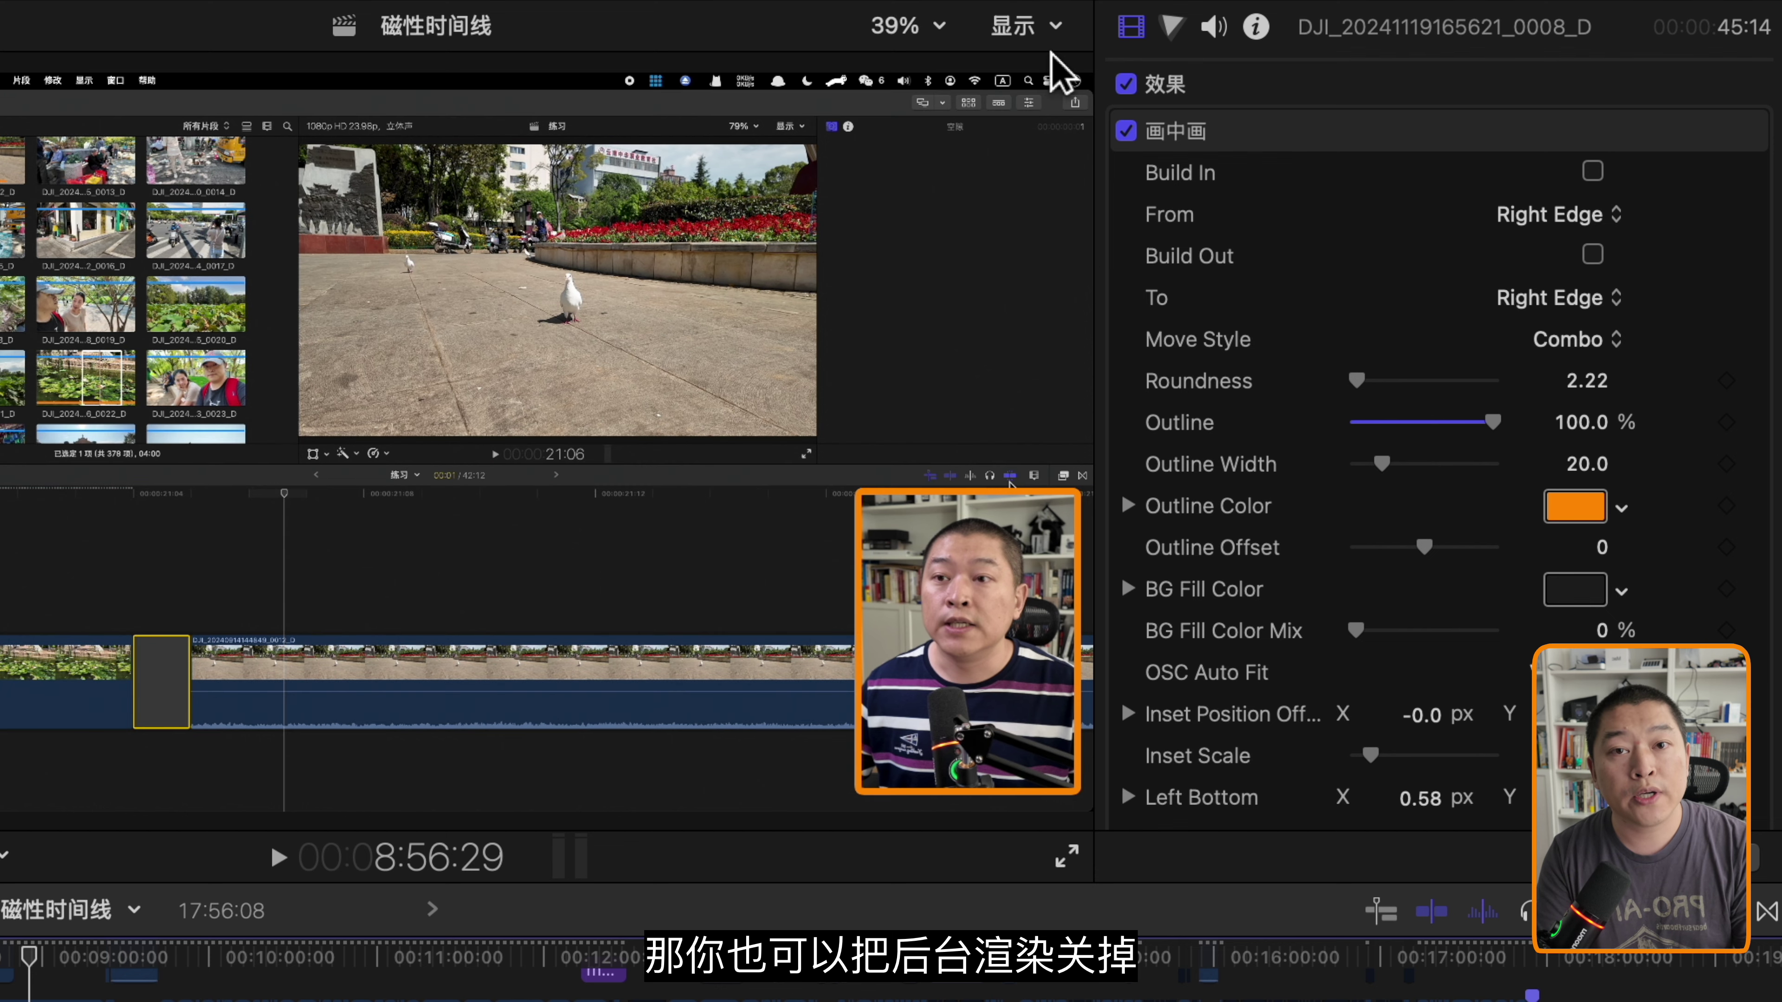
left_click(1056, 28)
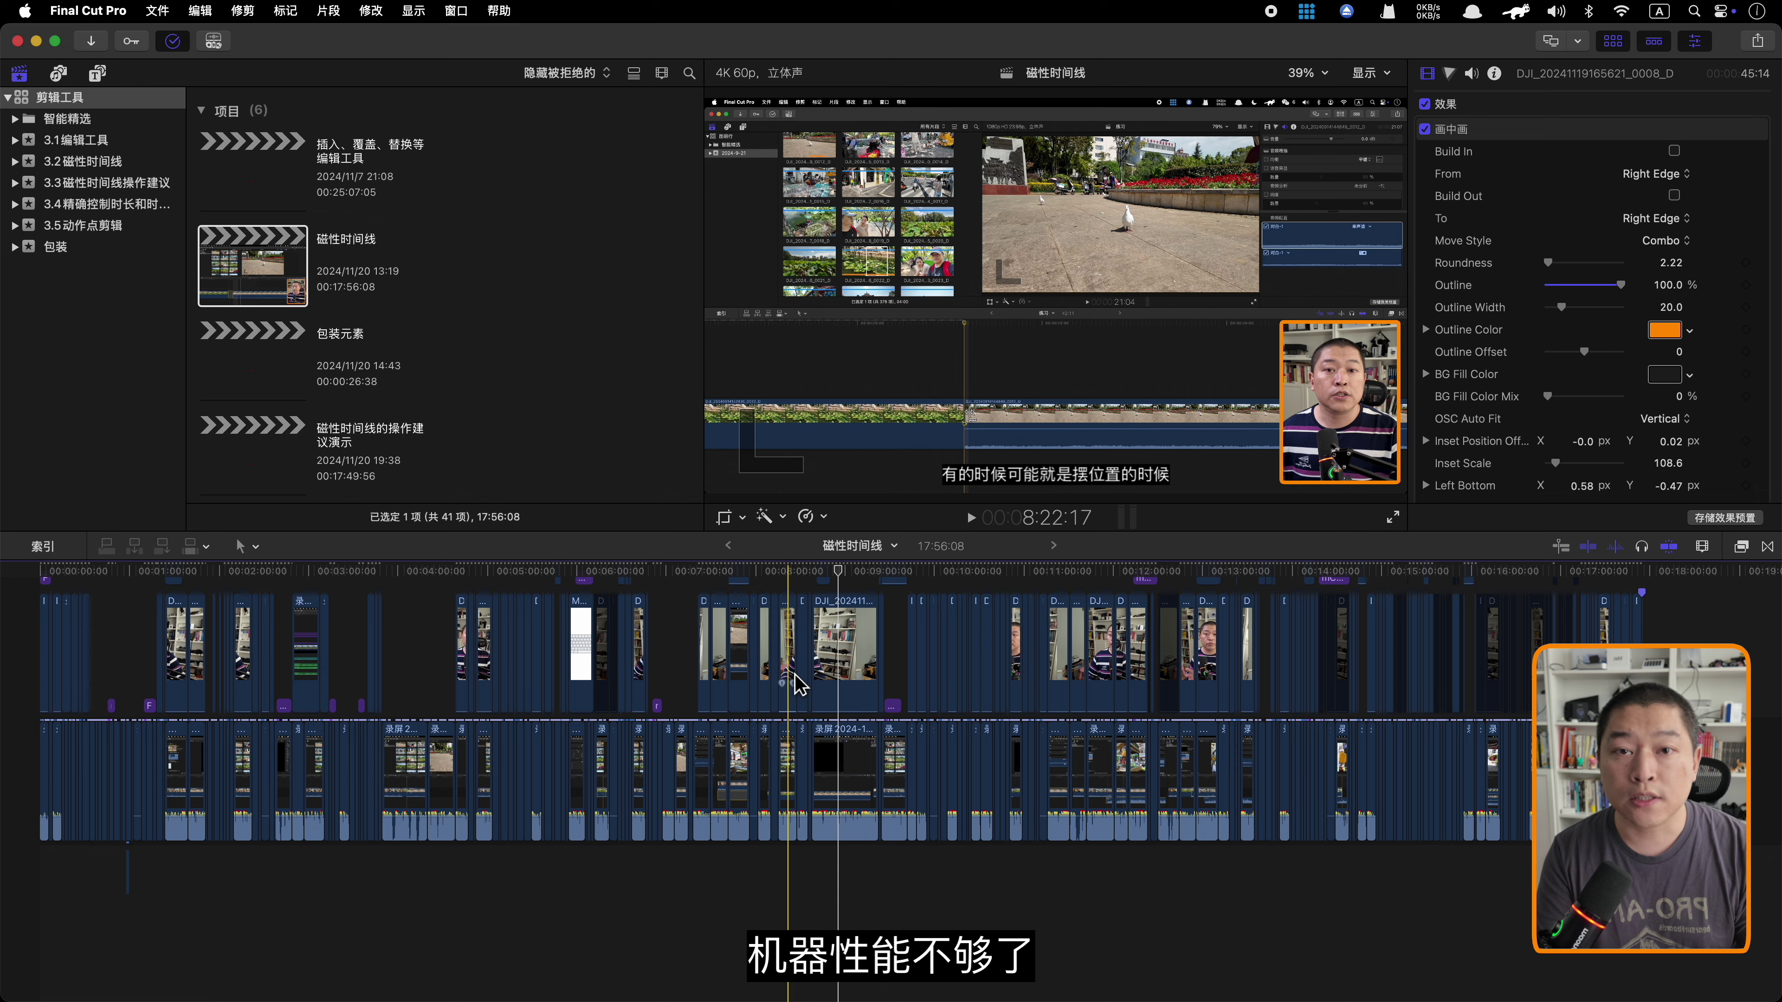
Marquee-select the connected clips in the laggy section and find Render Selection under Modify
left_click_drag(678, 616, 894, 675)
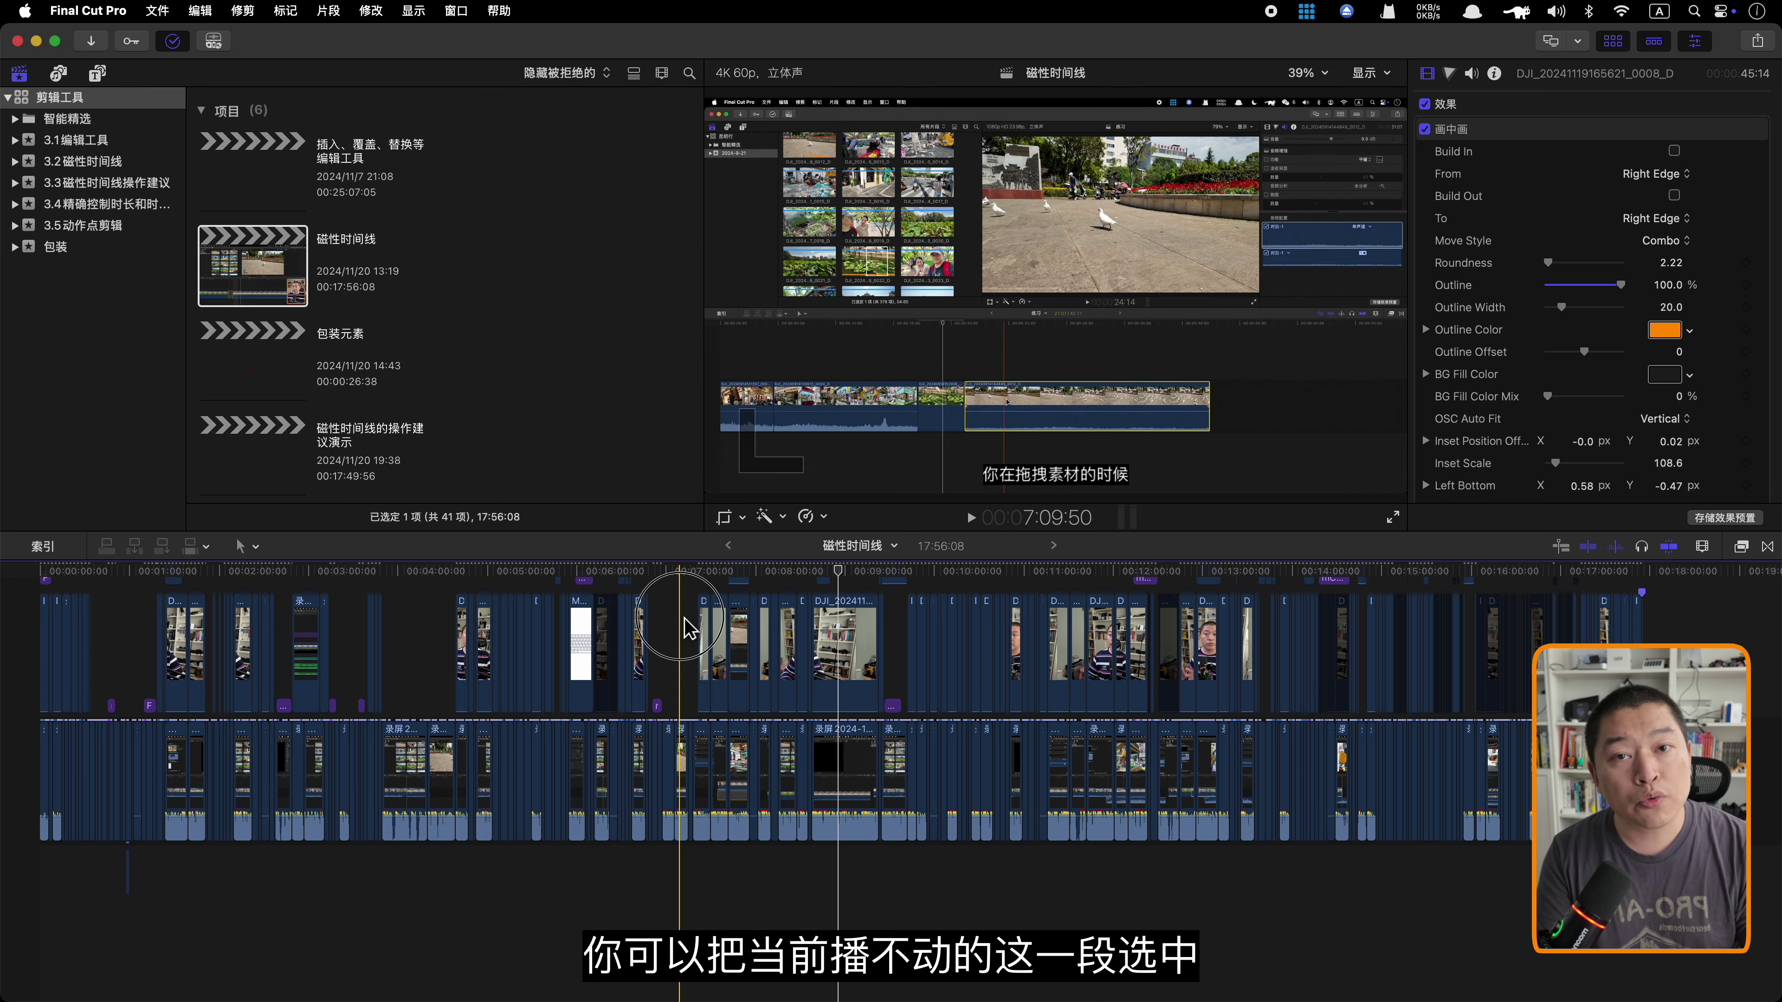
left_click(370, 11)
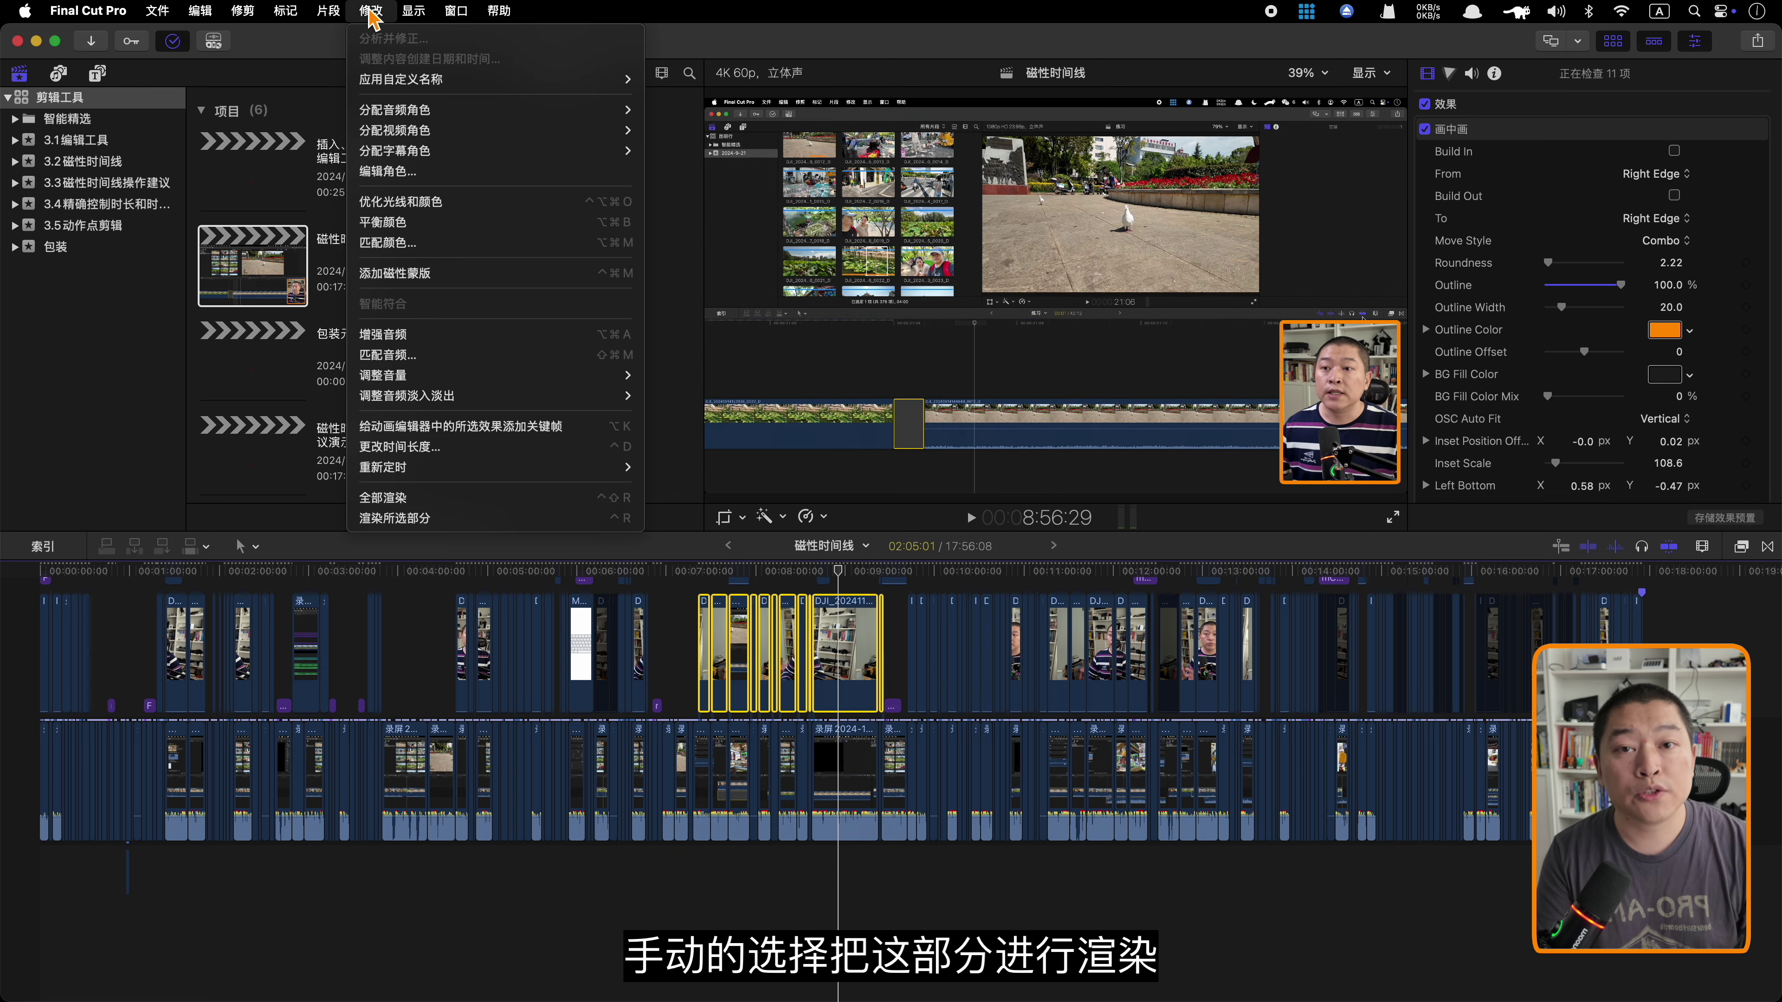